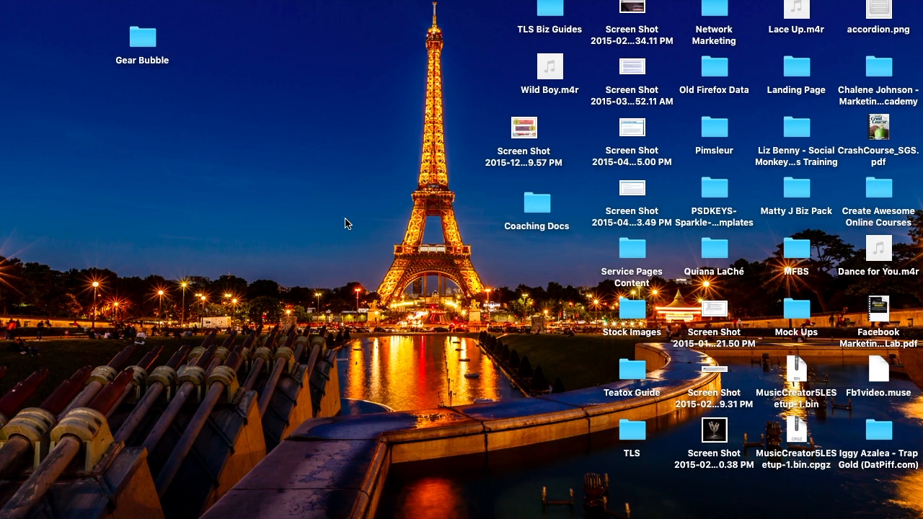
# Launch Adobe Photoshop CS6 from its folder in Applications
pyautogui.click(571, 511)
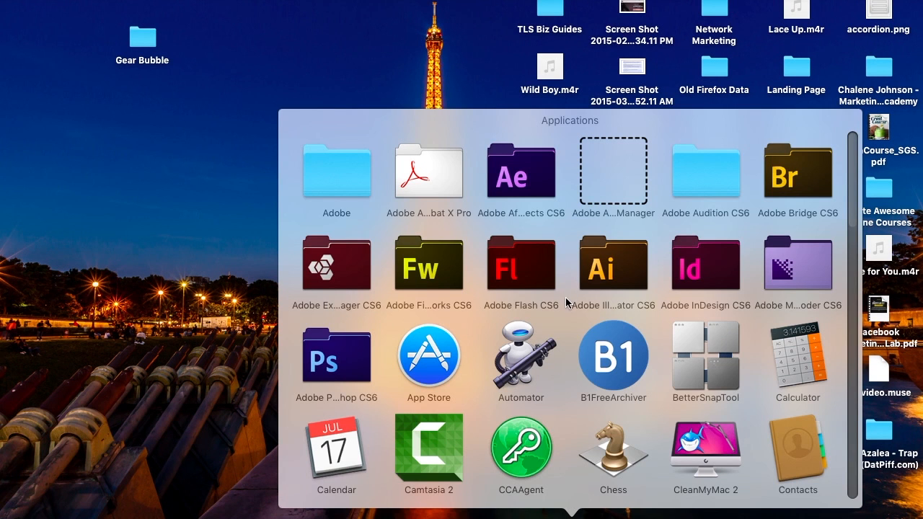
pyautogui.scroll(-3, 565, 298)
pyautogui.click(312, 309)
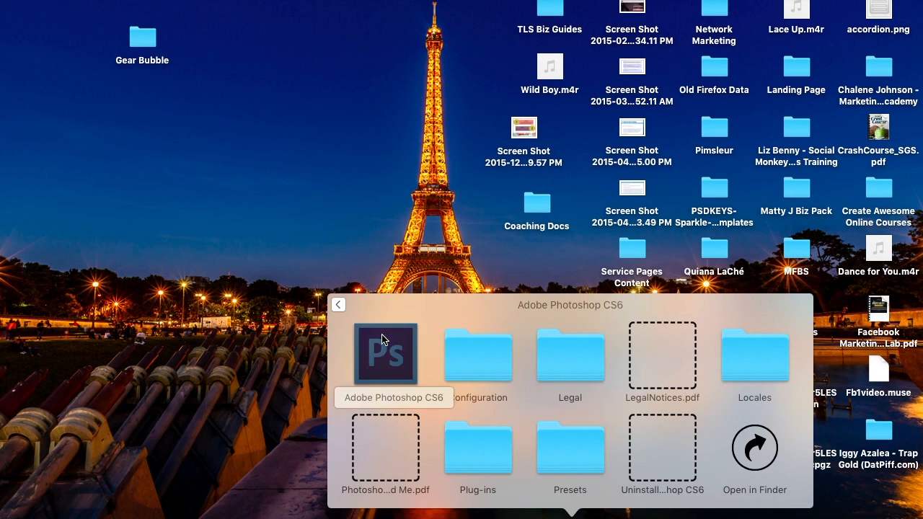
pyautogui.click(383, 339)
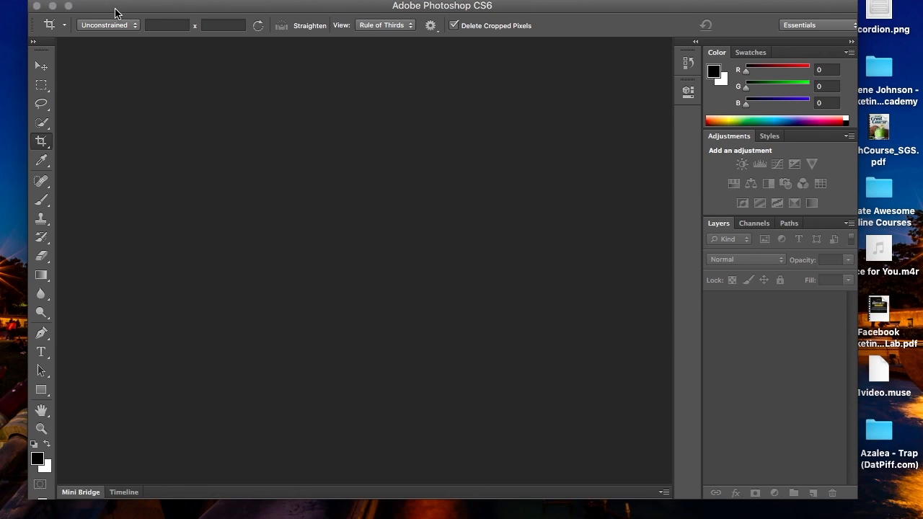
# Open the mockup file Perspective Spread.psd from the A4 magazine mockup folder
pyautogui.moveTo(115, 10); pyautogui.dragTo(117, 9)
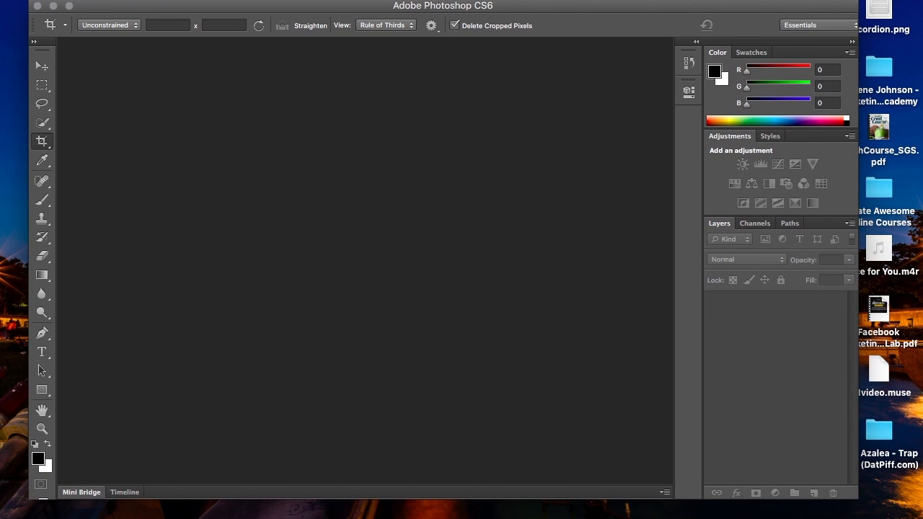
pyautogui.click(109, 0)
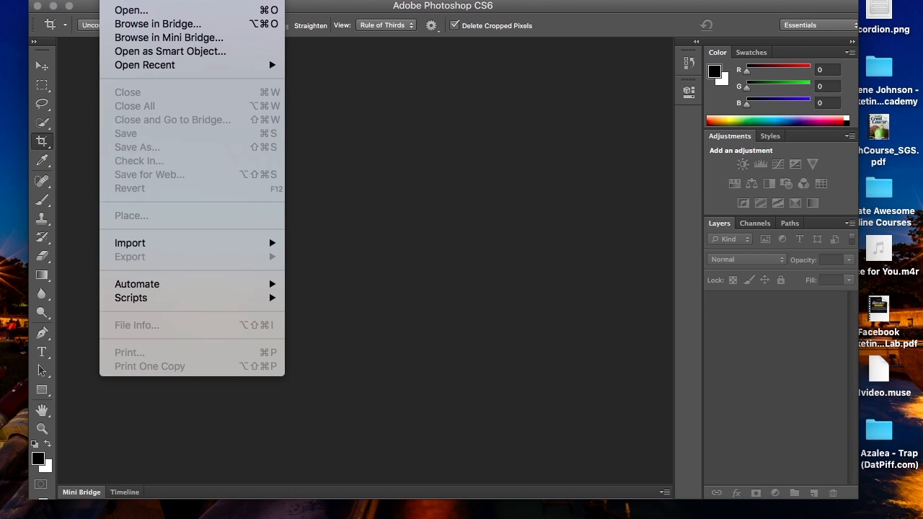
pyautogui.click(176, 15)
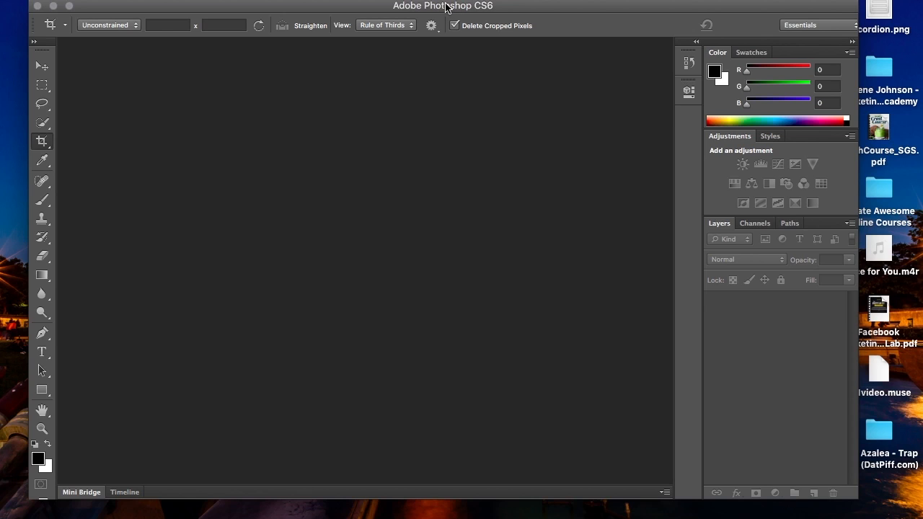
pyautogui.press('super+o')
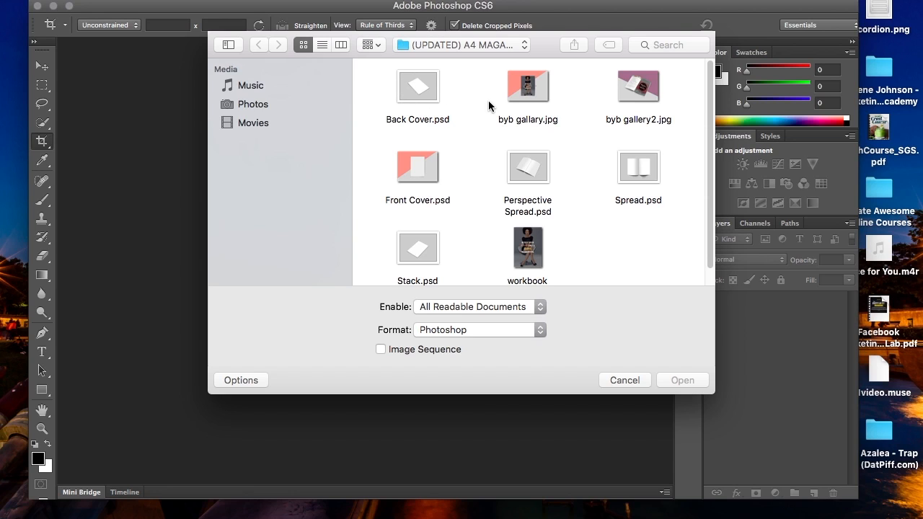
pyautogui.scroll(-2, 555, 176)
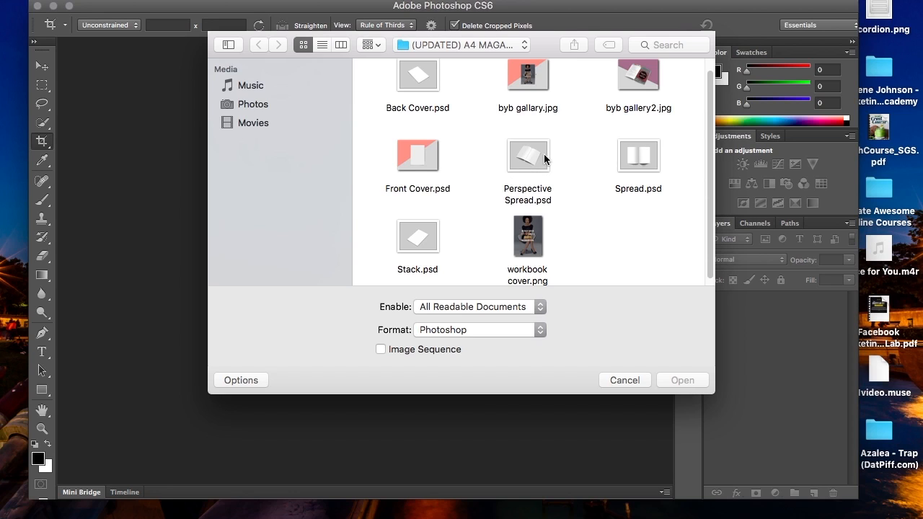
pyautogui.click(529, 159)
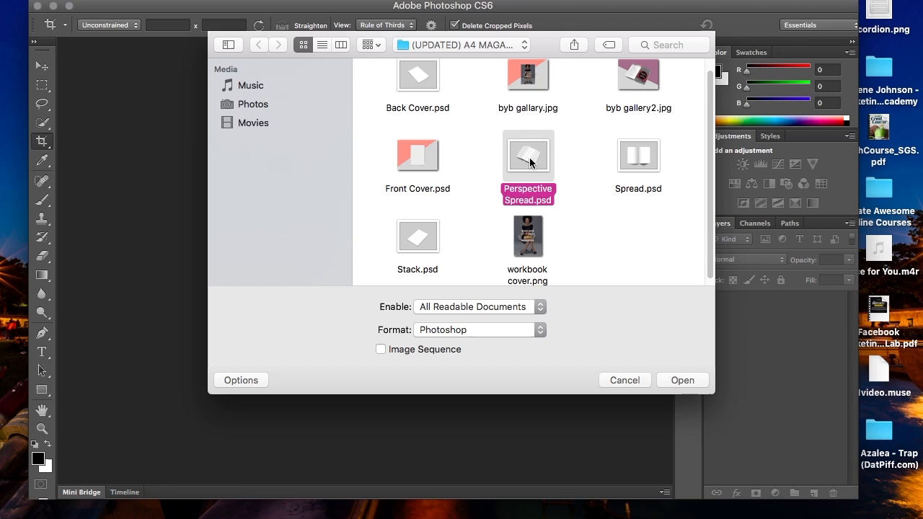
pyautogui.click(672, 386)
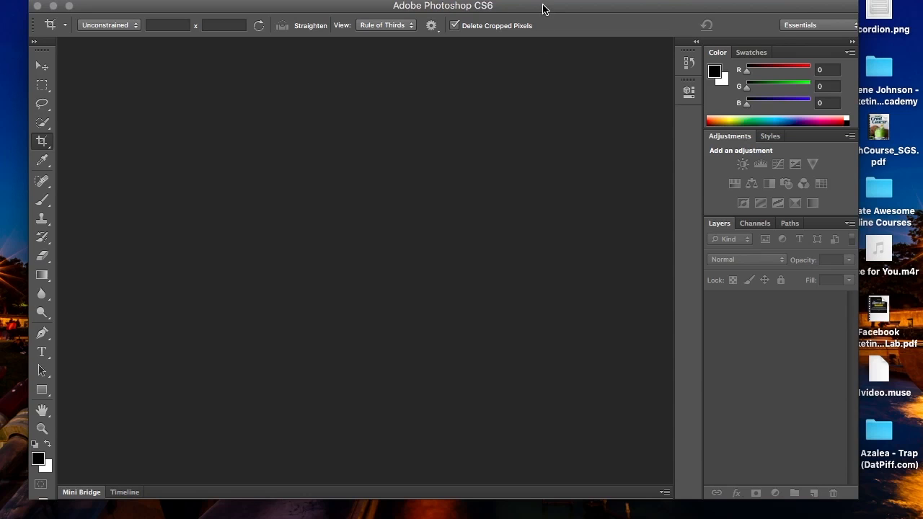
pyautogui.click(553, 184)
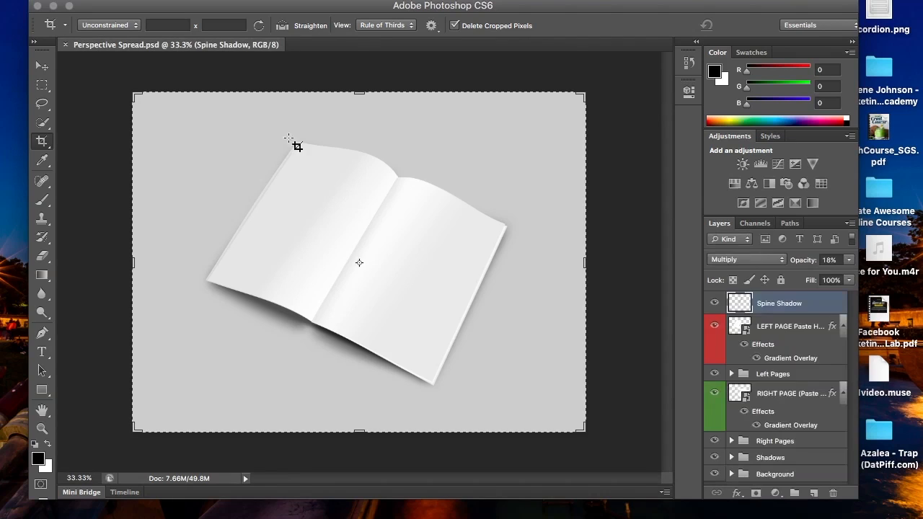
# With the Move tool active, hide and reshow the Spine Shadow and LEFT PAGE layers to see what each contributes
pyautogui.click(40, 70)
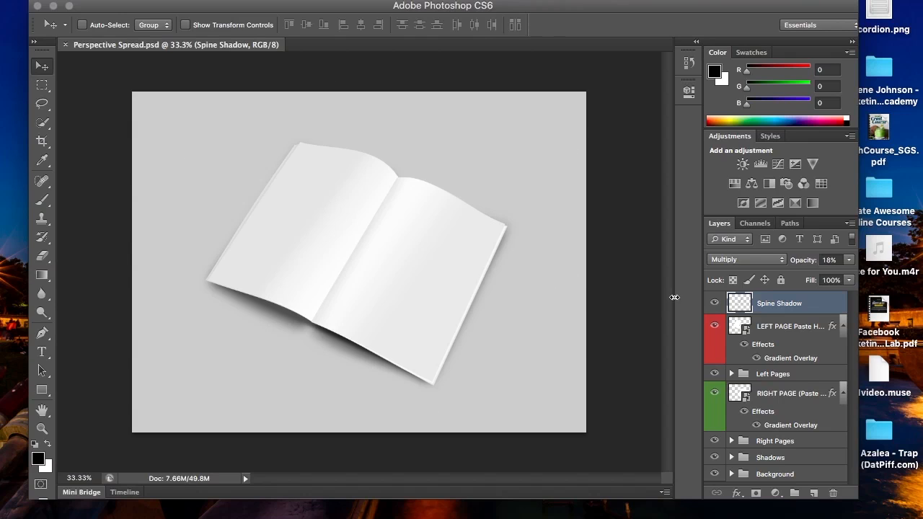
pyautogui.click(715, 304)
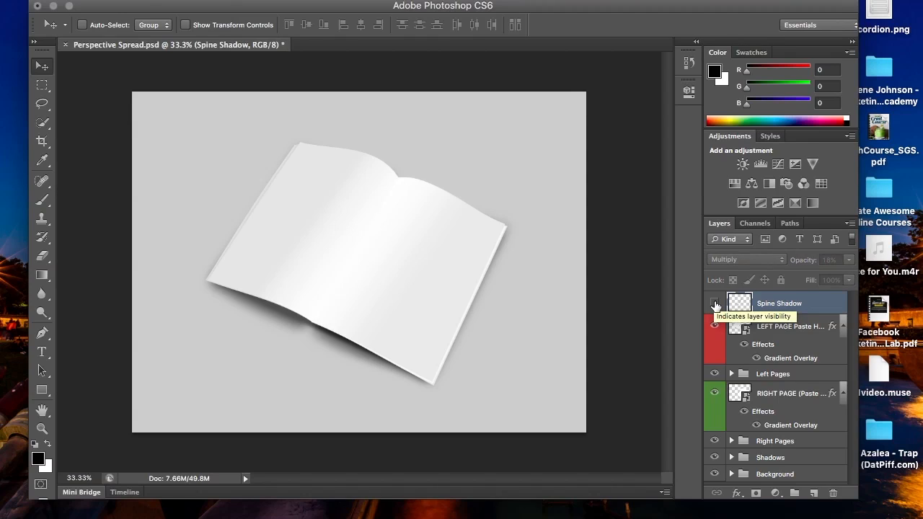
pyautogui.click(714, 304)
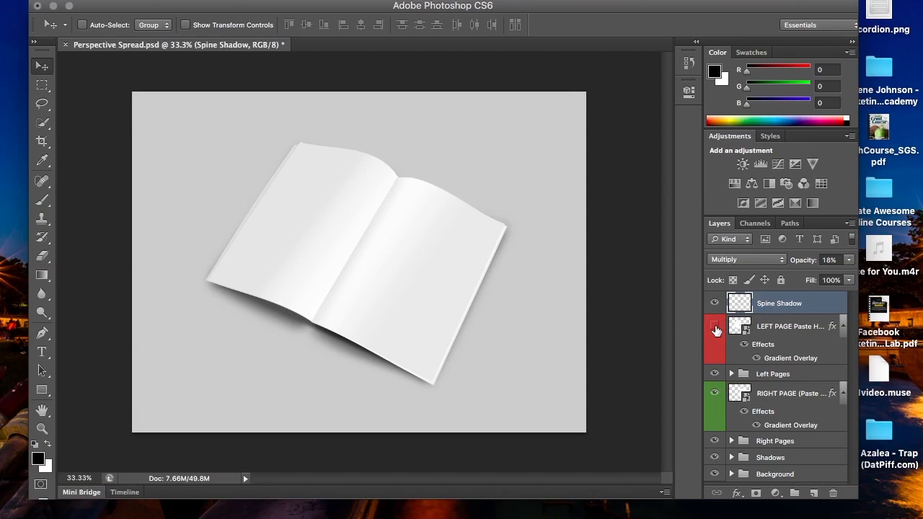
pyautogui.click(716, 328)
pyautogui.click(715, 329)
# Open the contents of the LEFT PAGE smart object for editing, keeping its layers, and compare them with the mockup document
pyautogui.doubleClick(736, 329)
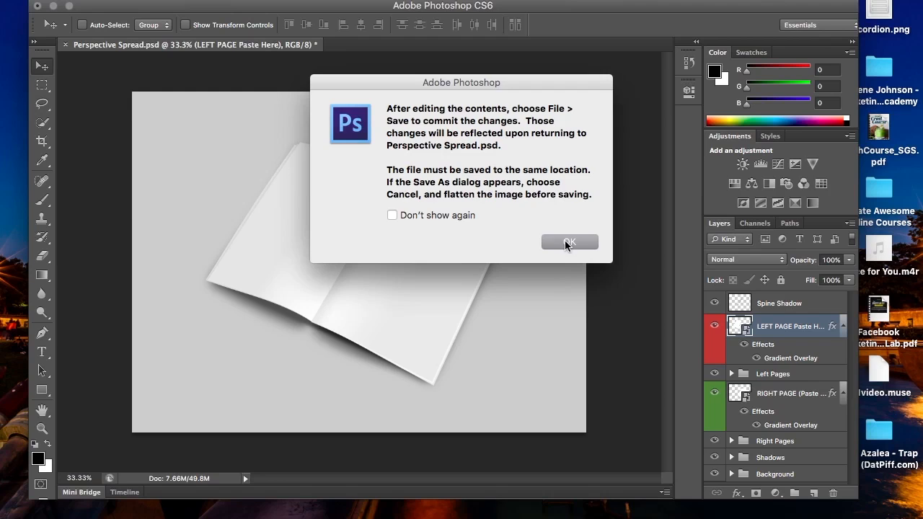
pyautogui.click(569, 243)
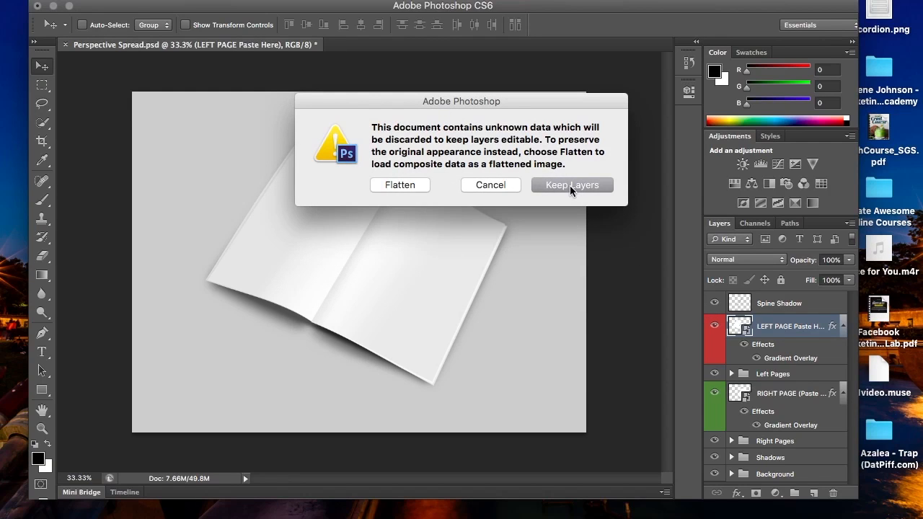
pyautogui.click(569, 185)
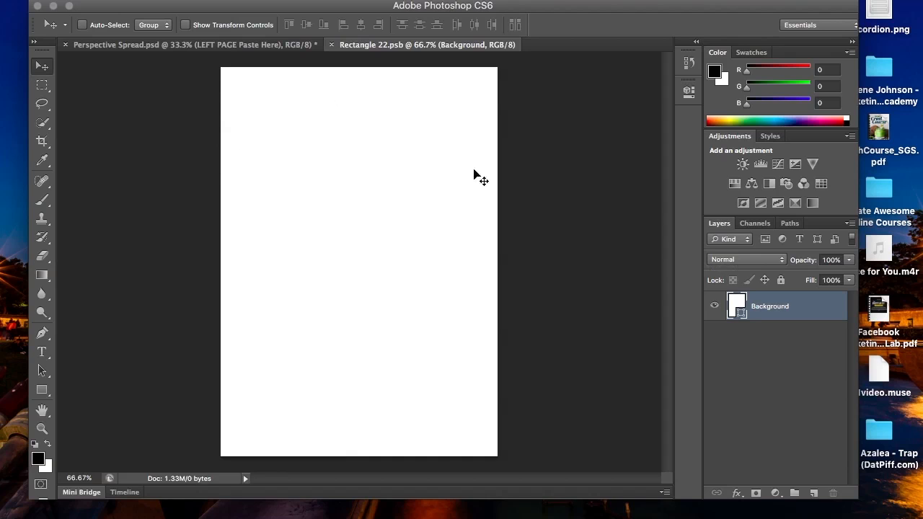
pyautogui.click(268, 47)
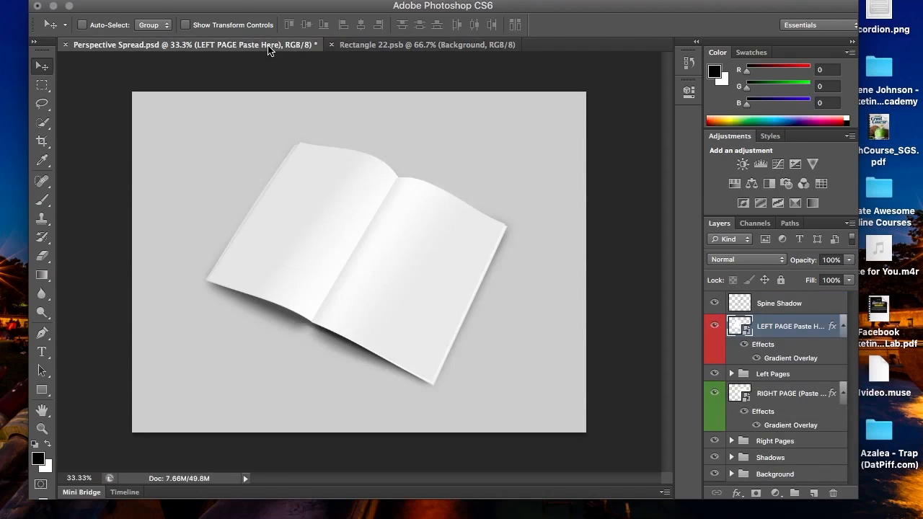
pyautogui.click(376, 46)
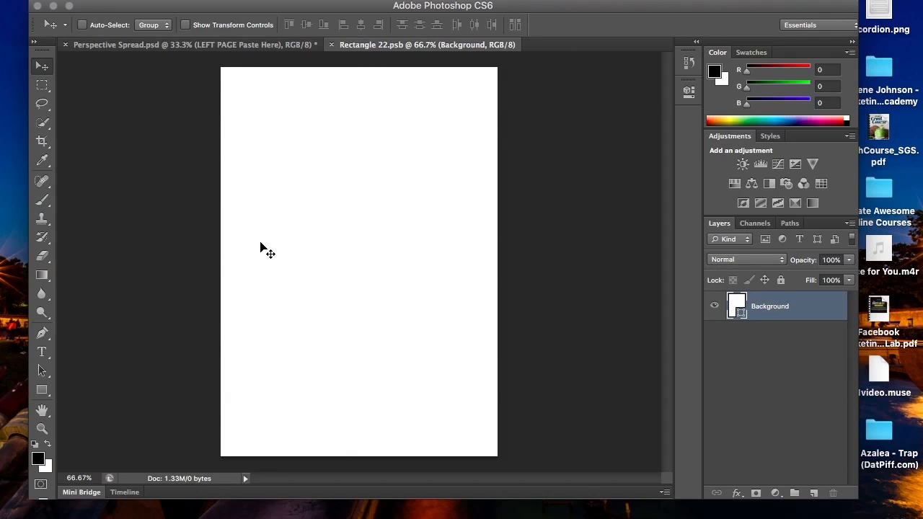
# Search this Mac for "screen shot" and open the workbook page image Screenshot 2015-12-15 13.09.24.png
pyautogui.click(115, 1)
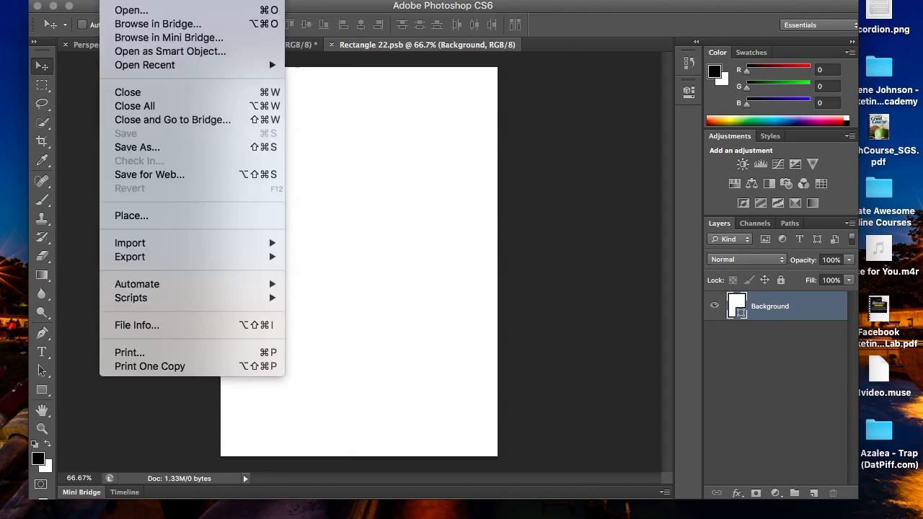
pyautogui.click(116, 10)
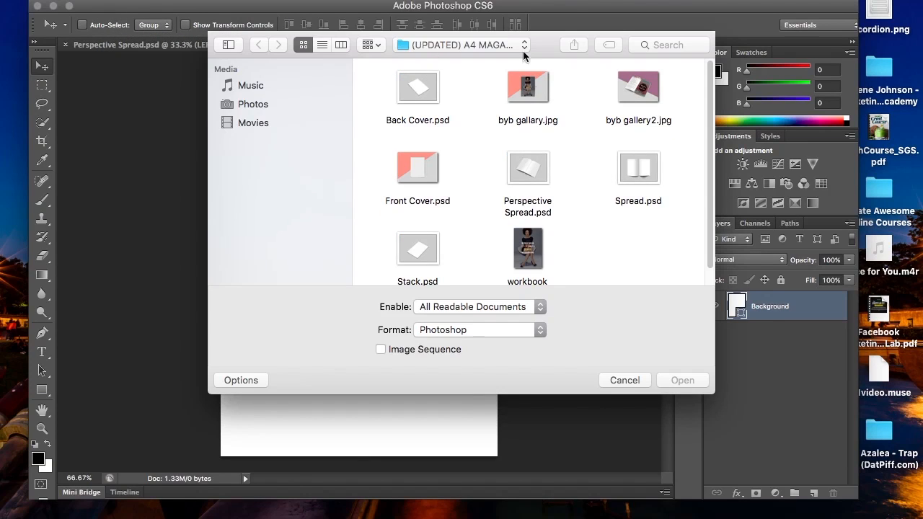
pyautogui.click(662, 47)
pyautogui.click(661, 47)
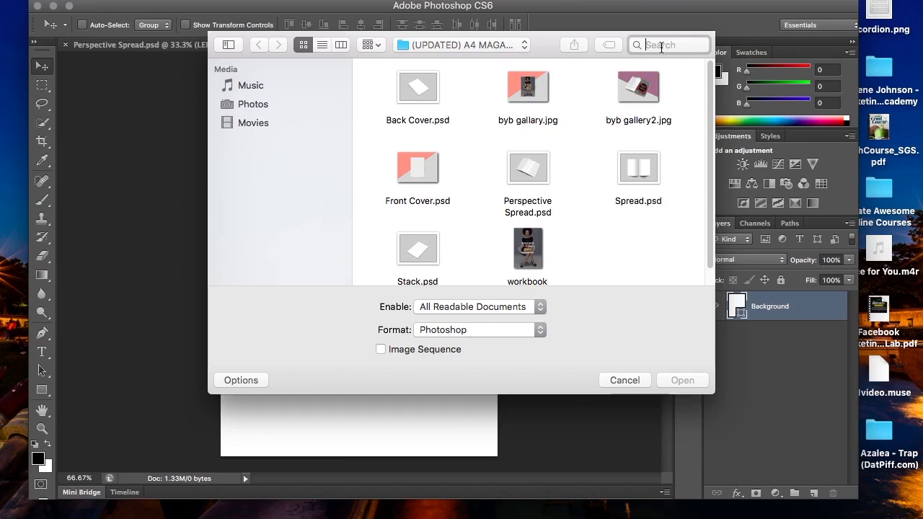
pyautogui.write('screen shot')
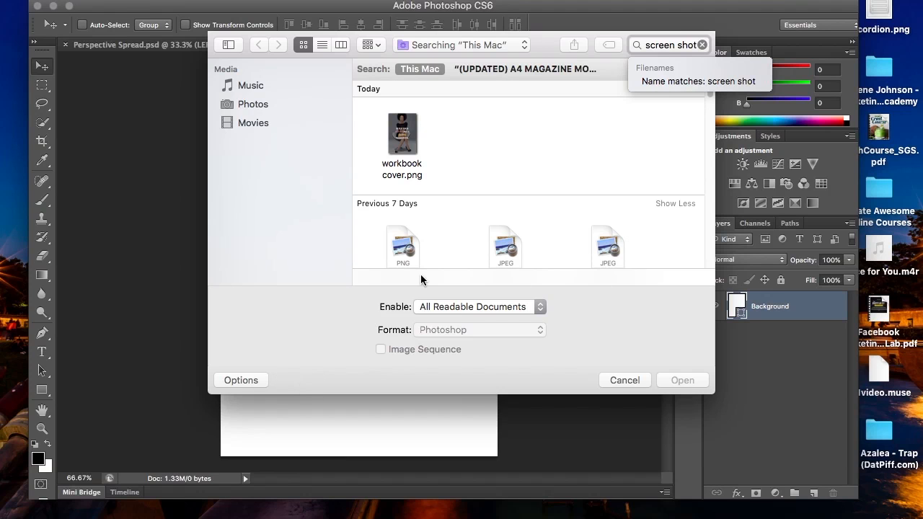
pyautogui.scroll(-10, 507, 189)
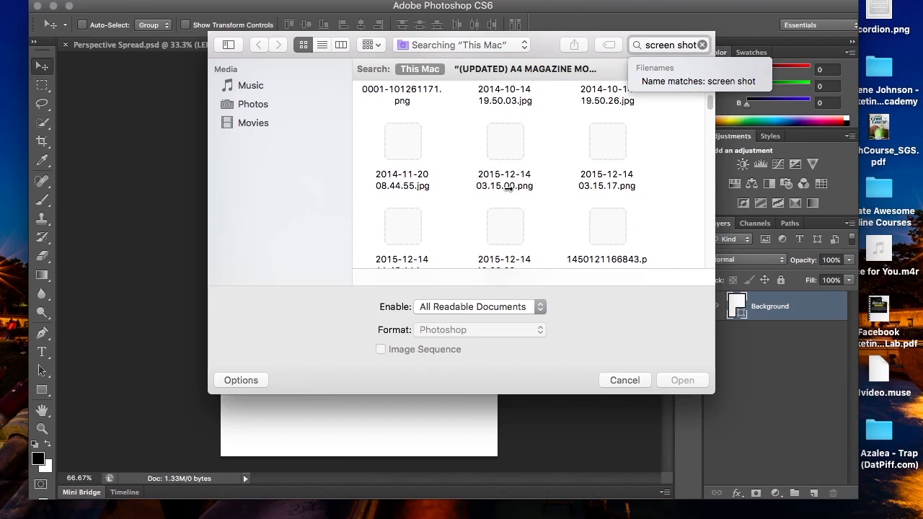
pyautogui.scroll(-2, 432, 211)
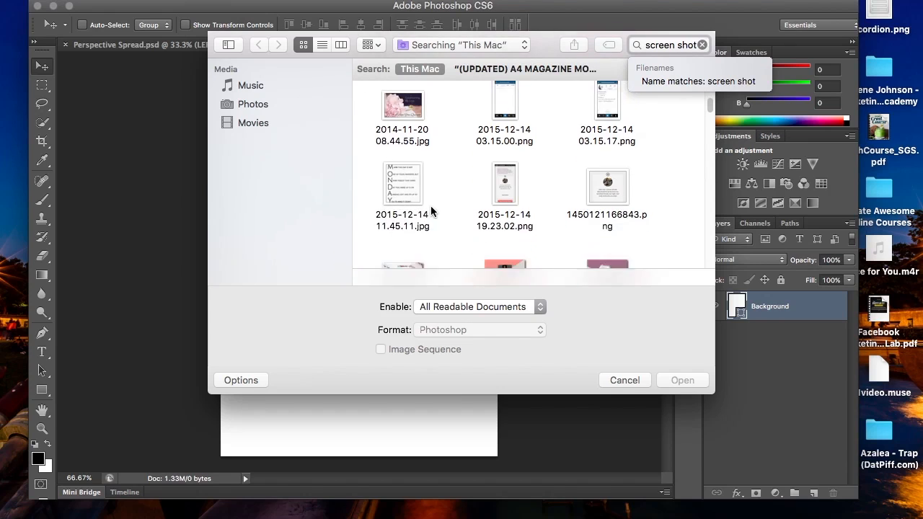
pyautogui.scroll(-6, 432, 211)
pyautogui.scroll(-3, 431, 207)
pyautogui.scroll(-3, 431, 205)
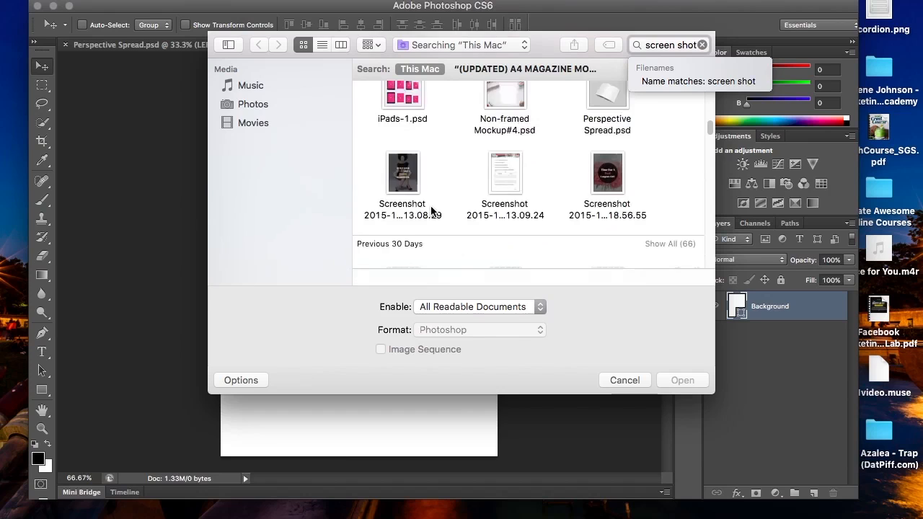
pyautogui.click(504, 148)
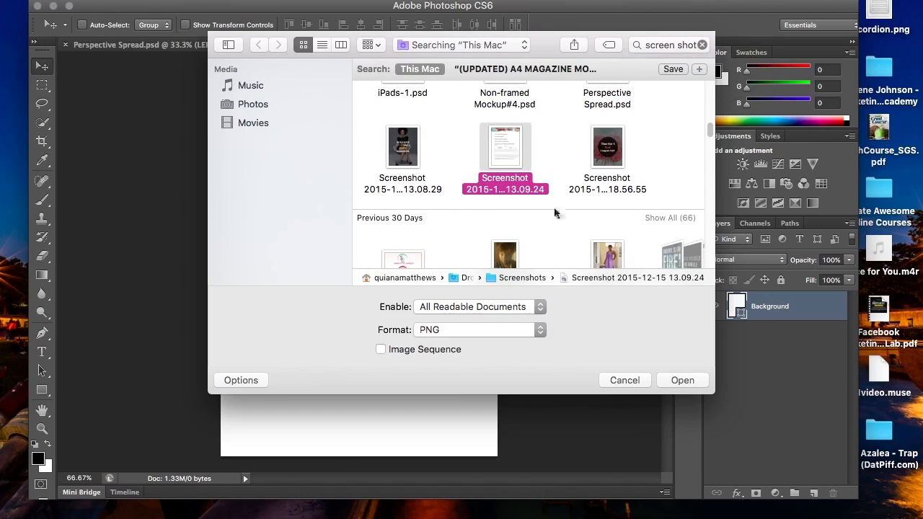
pyautogui.click(677, 381)
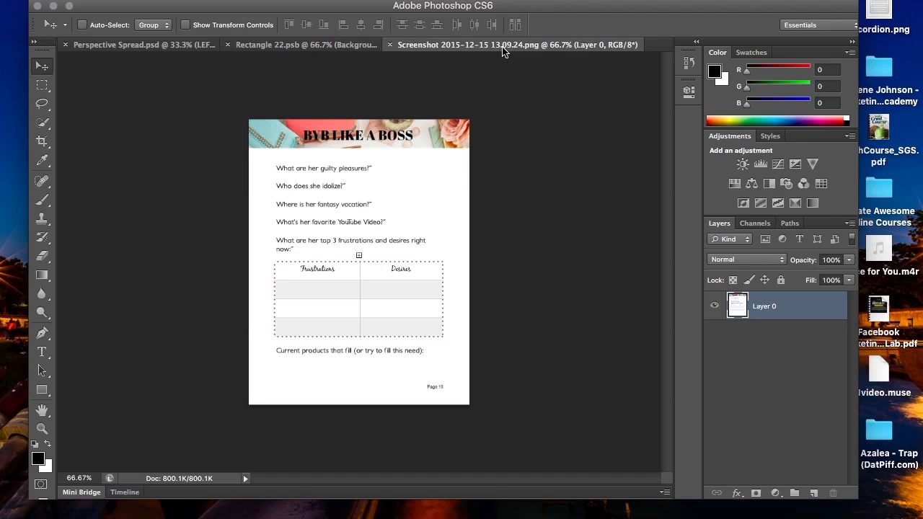
# Float the screenshot in its own window and copy its layer onto the blank page in Rectangle 22.psb
pyautogui.moveTo(508, 52); pyautogui.dragTo(675, 36)
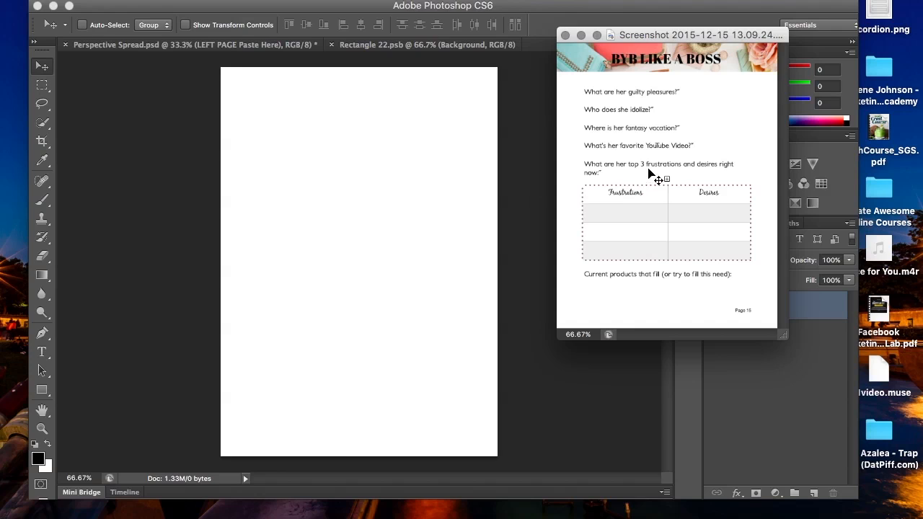
pyautogui.moveTo(641, 187); pyautogui.dragTo(349, 239)
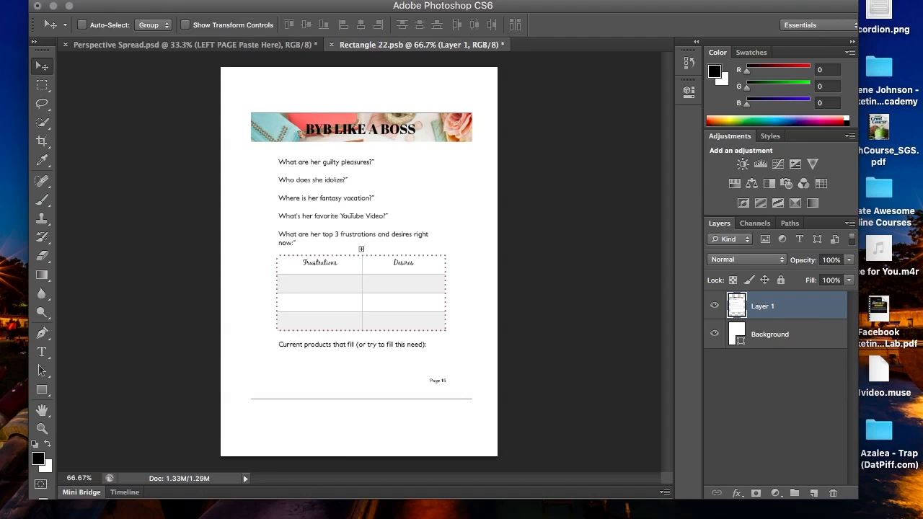
# Free Transform the pasted workbook page to about 125% width and 136% height so it fills the left page canvas
pyautogui.click(148, 2)
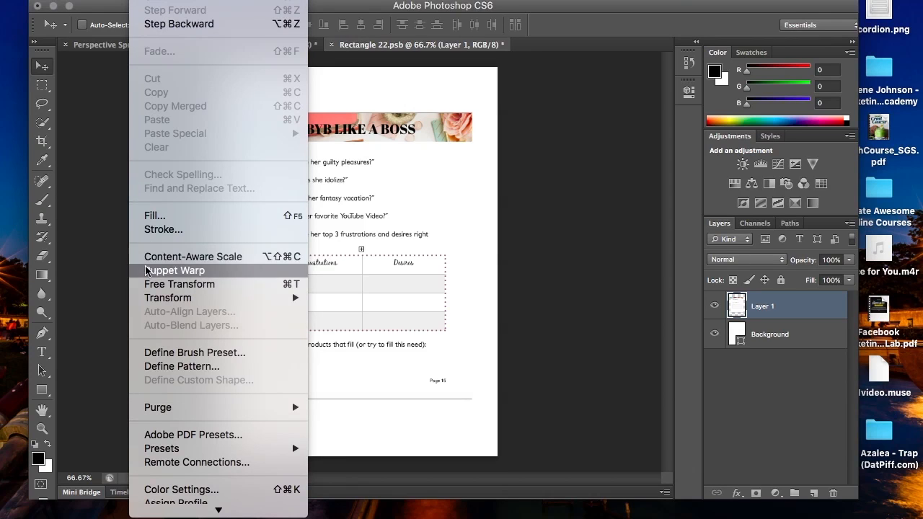
pyautogui.click(147, 284)
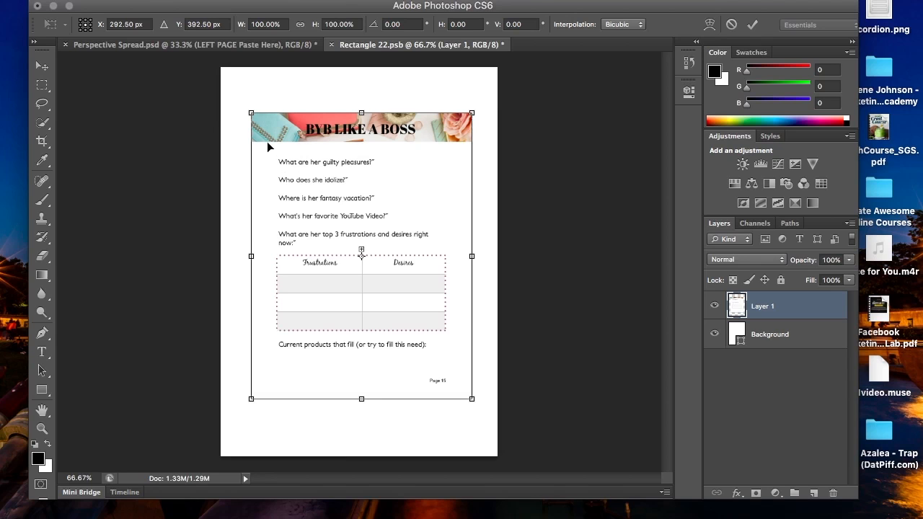
pyautogui.moveTo(251, 113); pyautogui.dragTo(238, 73)
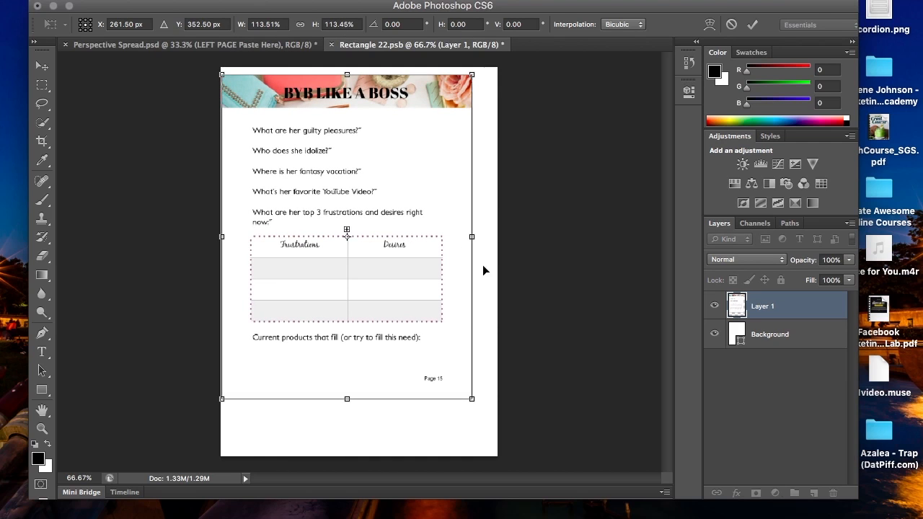
pyautogui.moveTo(473, 400); pyautogui.dragTo(499, 435)
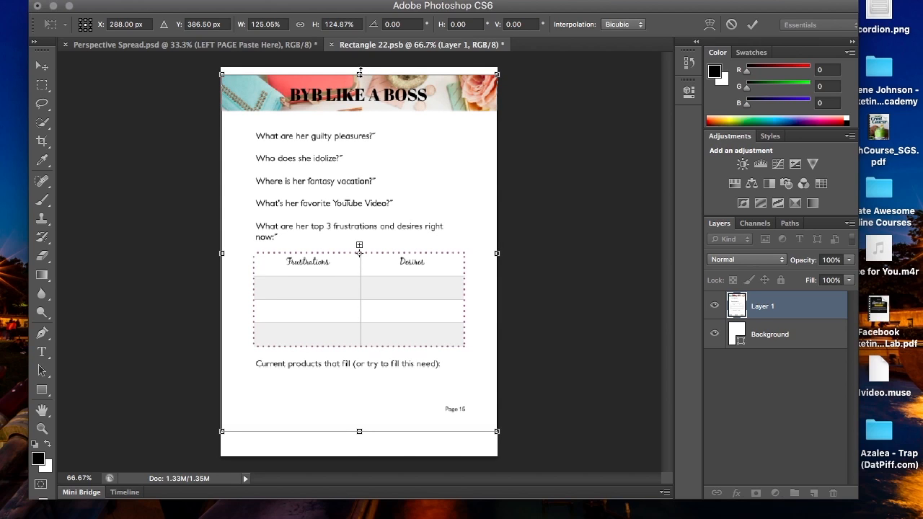
pyautogui.moveTo(360, 70); pyautogui.dragTo(360, 64)
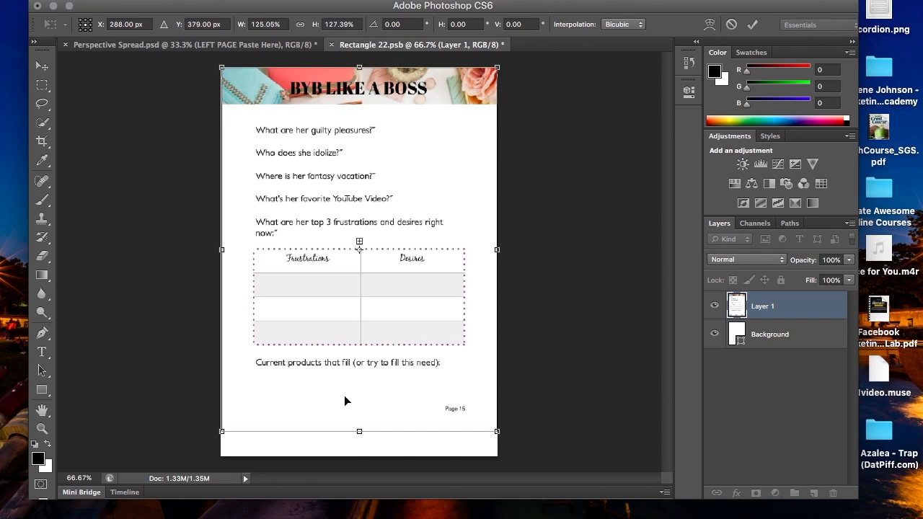
pyautogui.moveTo(359, 432); pyautogui.dragTo(359, 455)
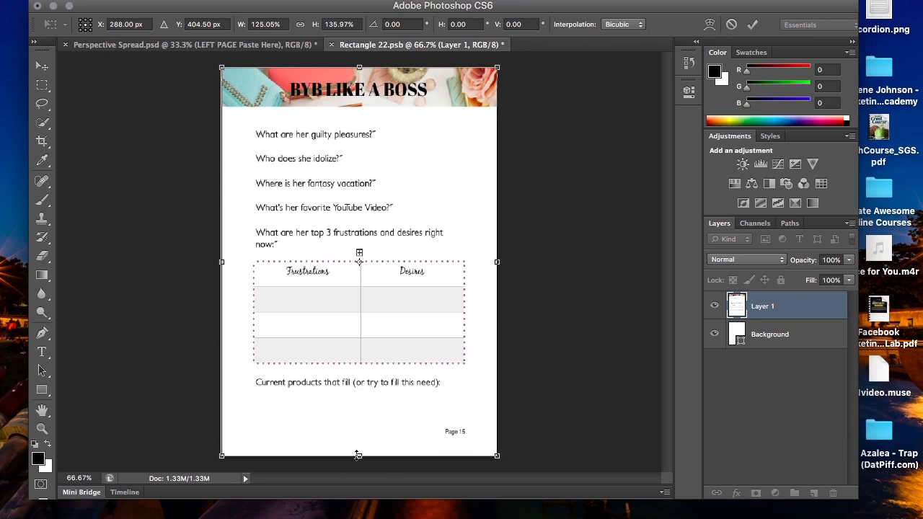
pyautogui.press('Return')
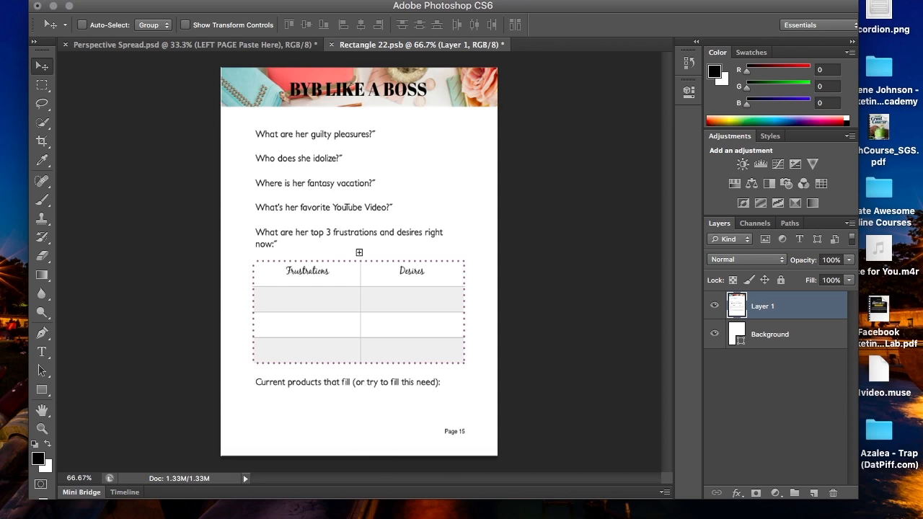
# Save and close Rectangle 22.psb to update the left page of the Perspective Spread mockup
pyautogui.click(110, 1)
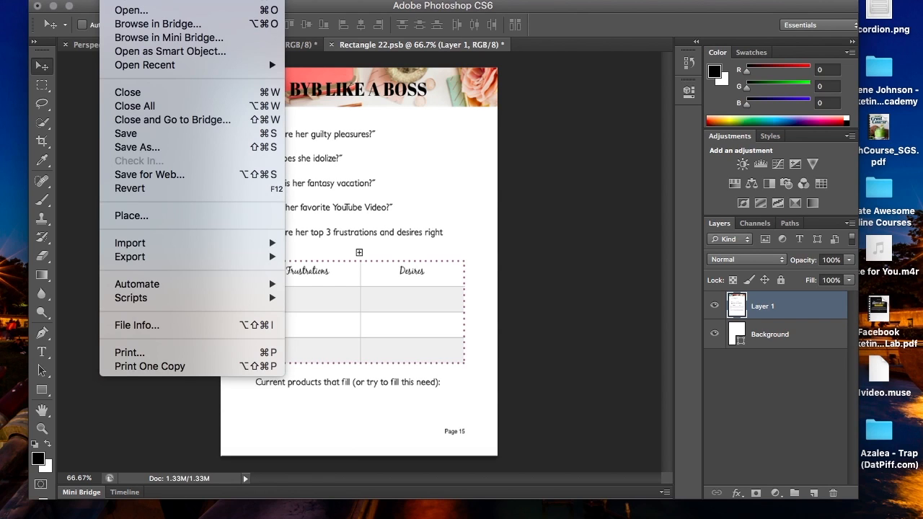
pyautogui.click(143, 136)
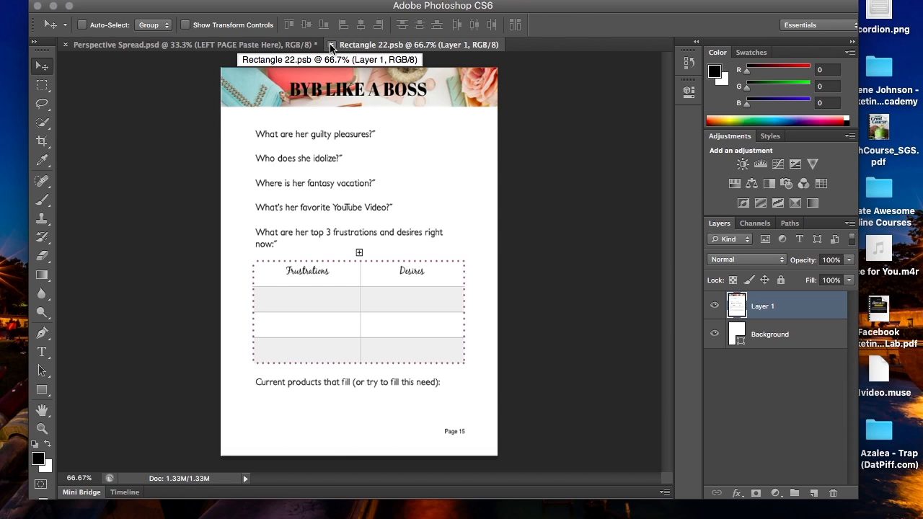
pyautogui.click(330, 45)
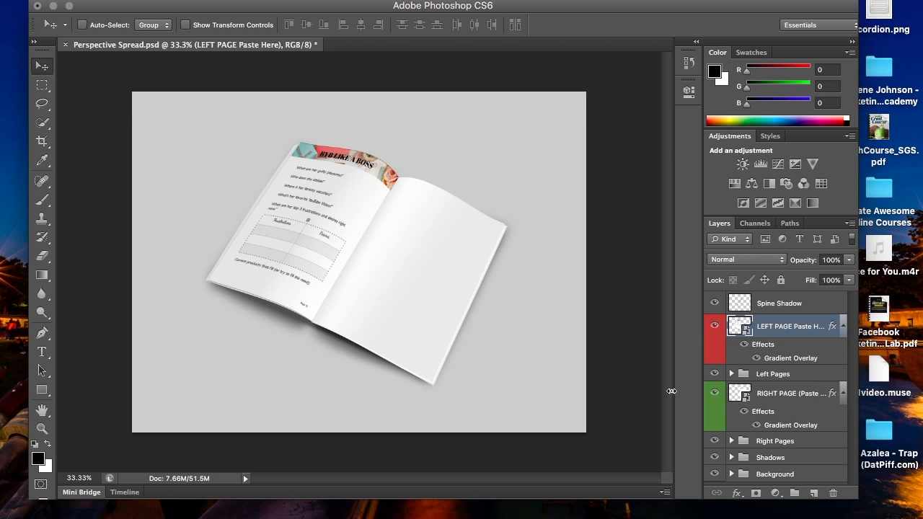
# Open the contents of the RIGHT PAGE smart object for editing, keeping its layers
pyautogui.doubleClick(738, 393)
pyautogui.click(553, 244)
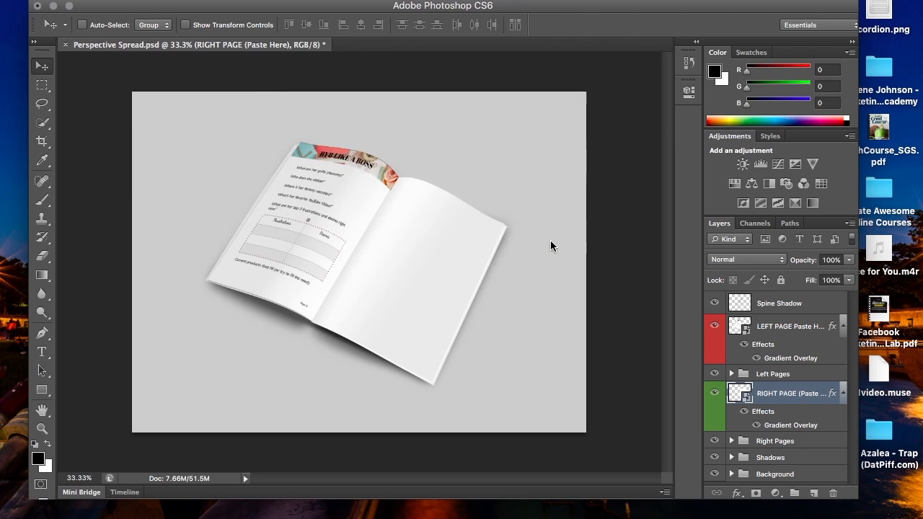
pyautogui.click(561, 185)
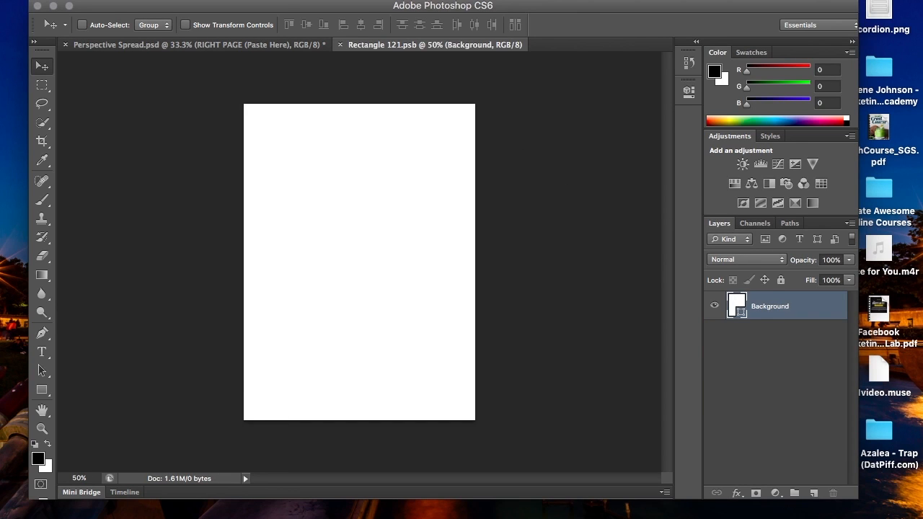
# Open the image Screenshot 2015-12-15 18.56.55.png from the Screenshots folder
pyautogui.click(113, 0)
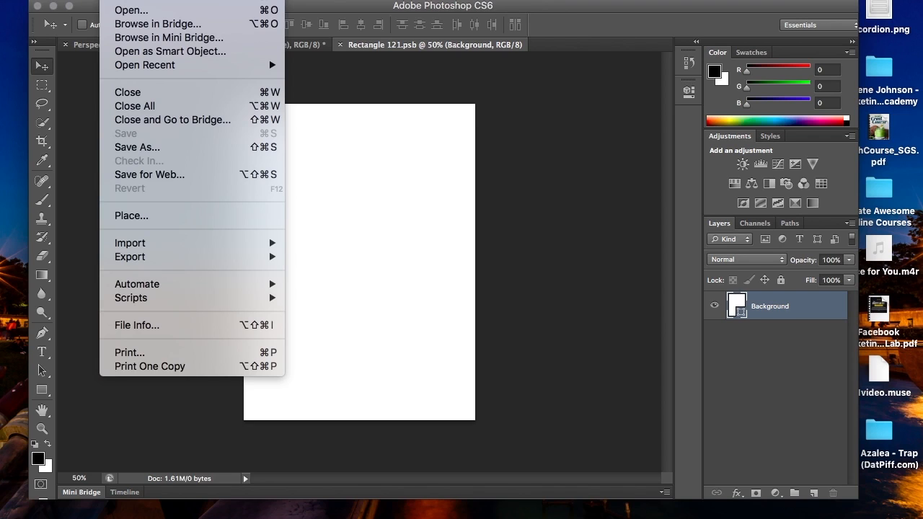
pyautogui.click(134, 12)
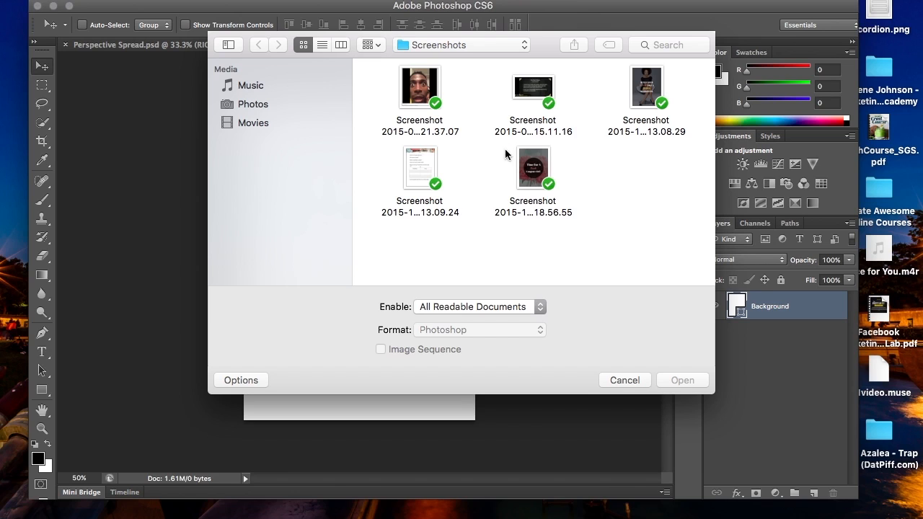
pyautogui.click(537, 167)
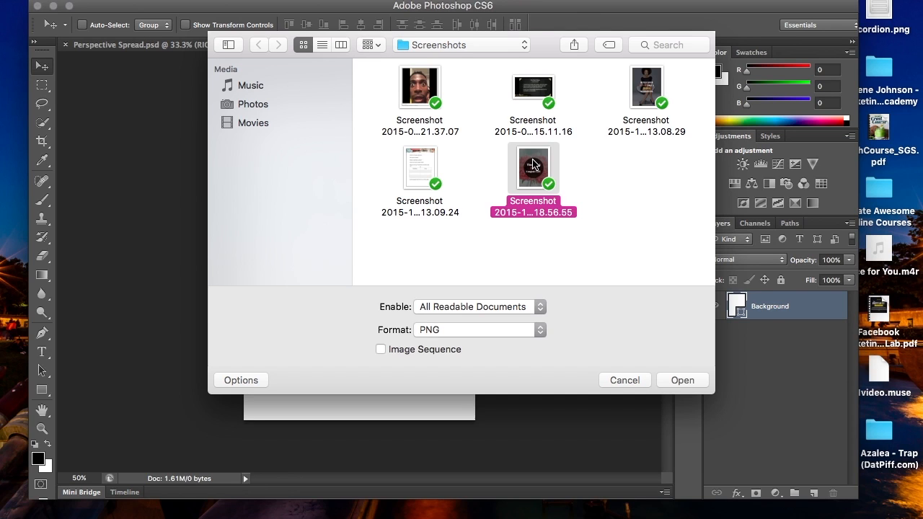
pyautogui.click(672, 378)
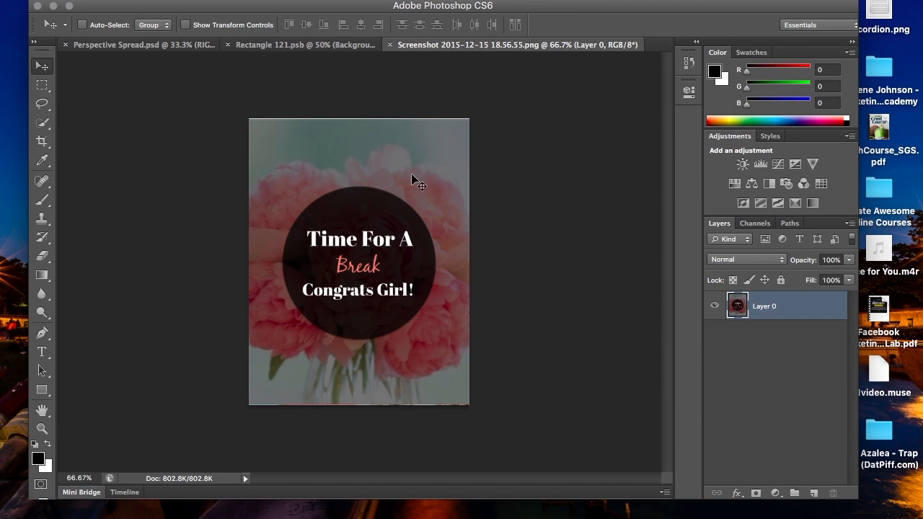
# Float the "Time For A Break" screenshot in its own window and copy its layer onto the blank page in Rectangle 121.psb
pyautogui.moveTo(456, 45); pyautogui.dragTo(505, 62)
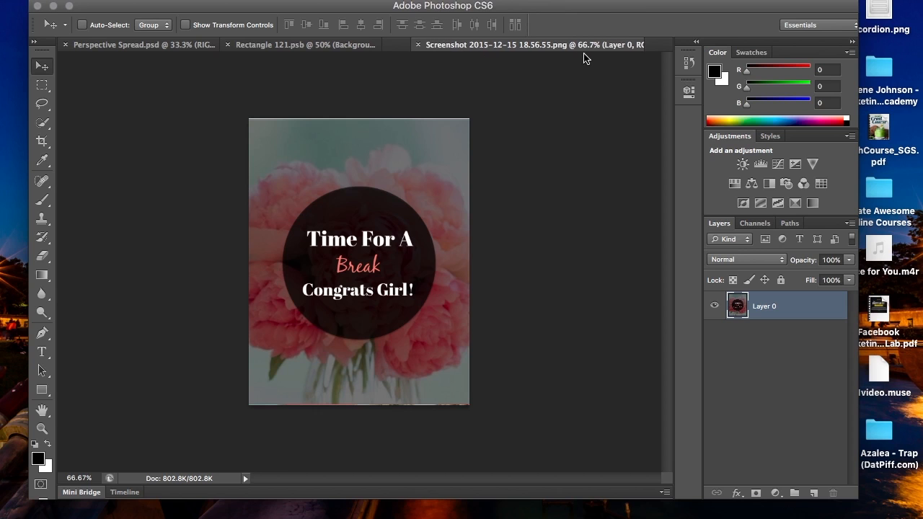
pyautogui.moveTo(627, 56); pyautogui.dragTo(656, 44)
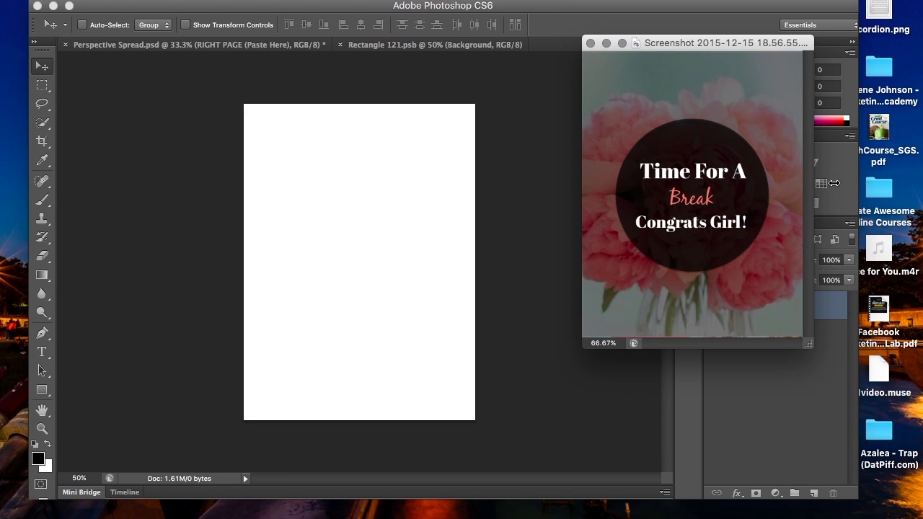
pyautogui.moveTo(750, 140); pyautogui.dragTo(412, 207)
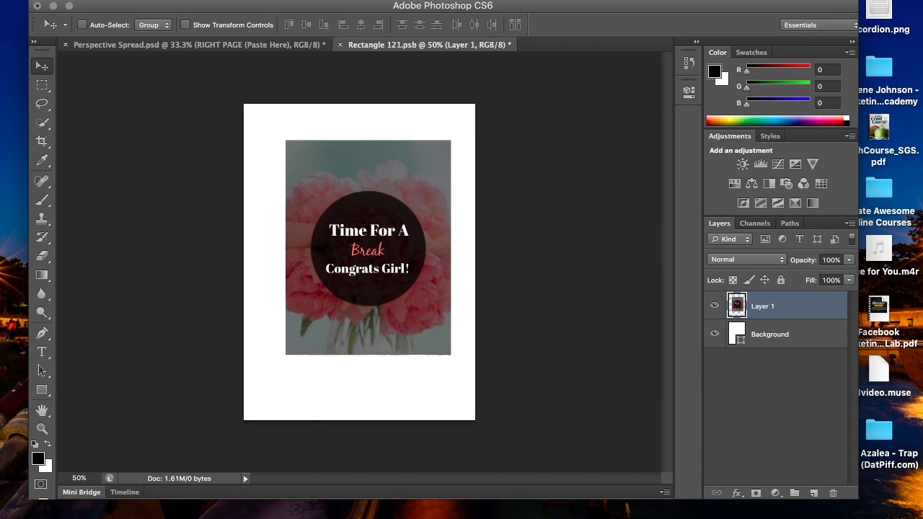
# Free Transform the pasted "Time For A Break" layer, stretching it to cover the whole right page canvas
pyautogui.click(141, 1)
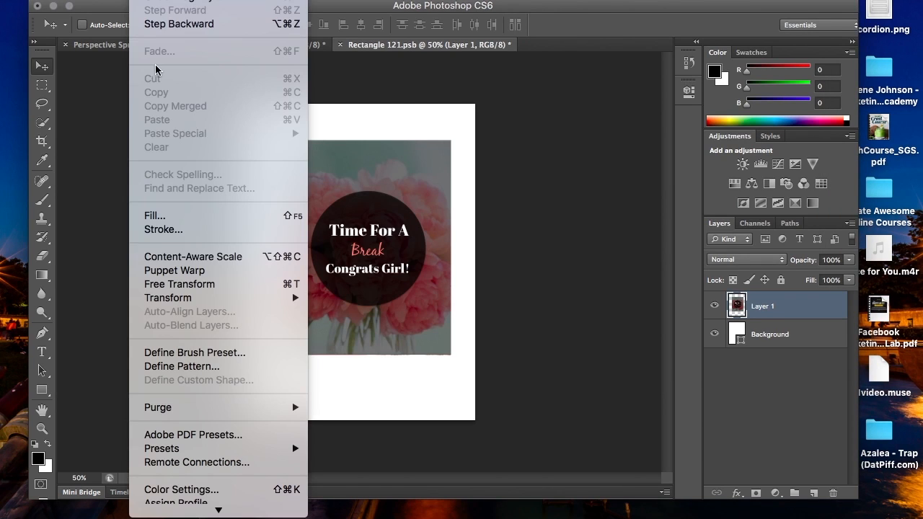
pyautogui.click(189, 285)
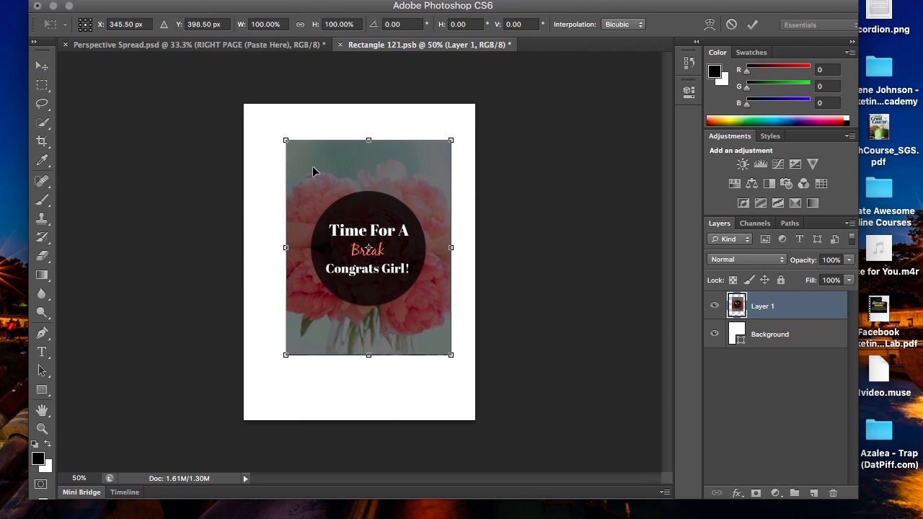
pyautogui.moveTo(285, 137); pyautogui.dragTo(248, 109)
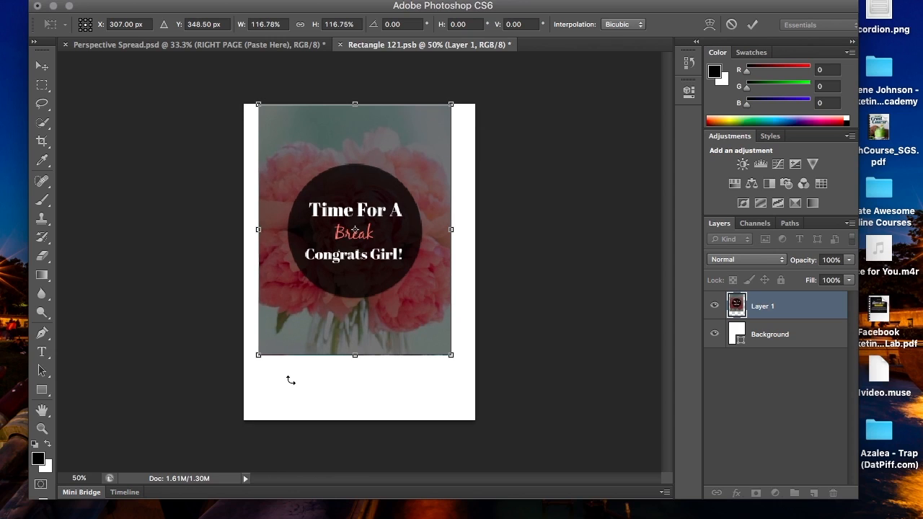
pyautogui.moveTo(449, 355); pyautogui.dragTo(452, 402)
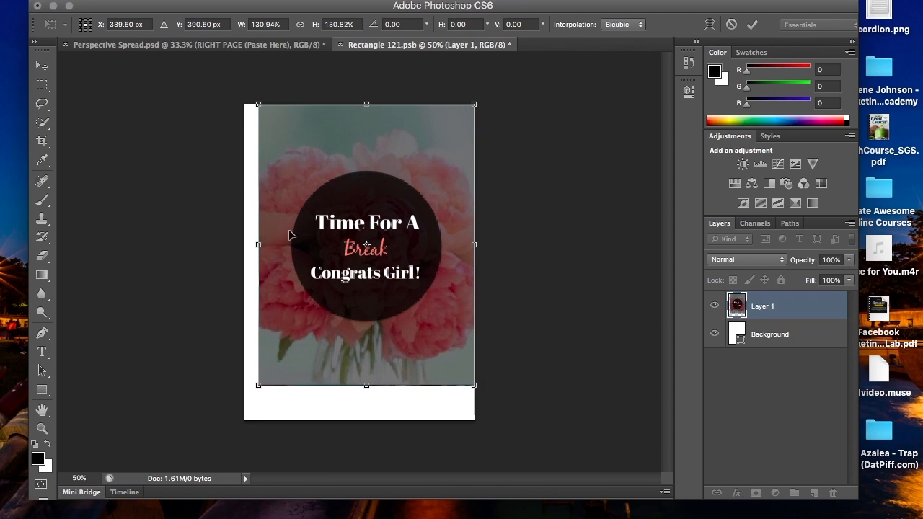
pyautogui.moveTo(258, 245); pyautogui.dragTo(246, 245)
pyautogui.moveTo(359, 384); pyautogui.dragTo(357, 418)
pyautogui.press('Return')
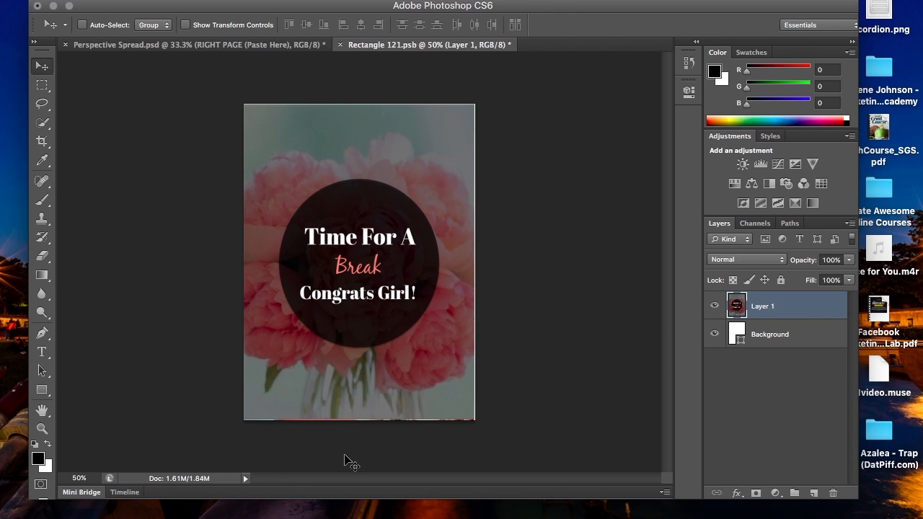
# Save and close Rectangle 121.psb to update the right page of the Perspective Spread mockup
pyautogui.click(115, 0)
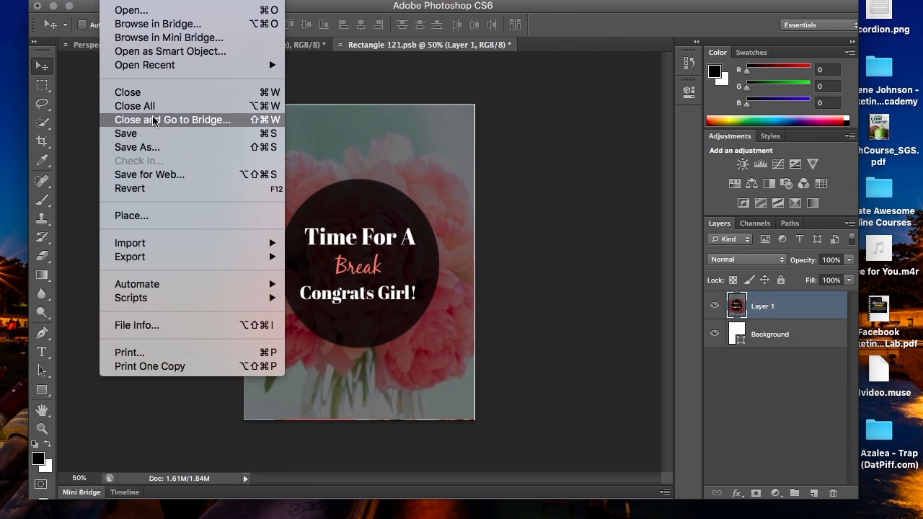
pyautogui.click(153, 134)
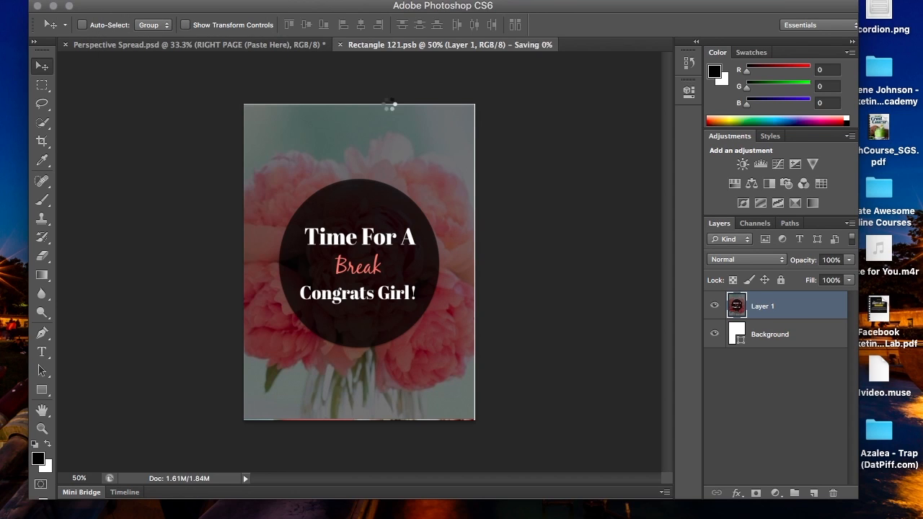
pyautogui.click(339, 45)
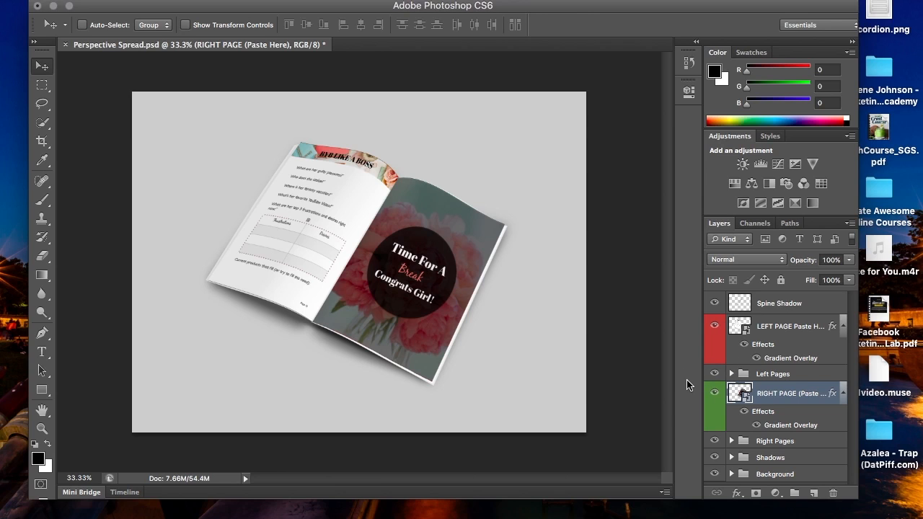
# Expand the Background group and look through its background layers
pyautogui.click(731, 474)
pyautogui.scroll(-5, 731, 466)
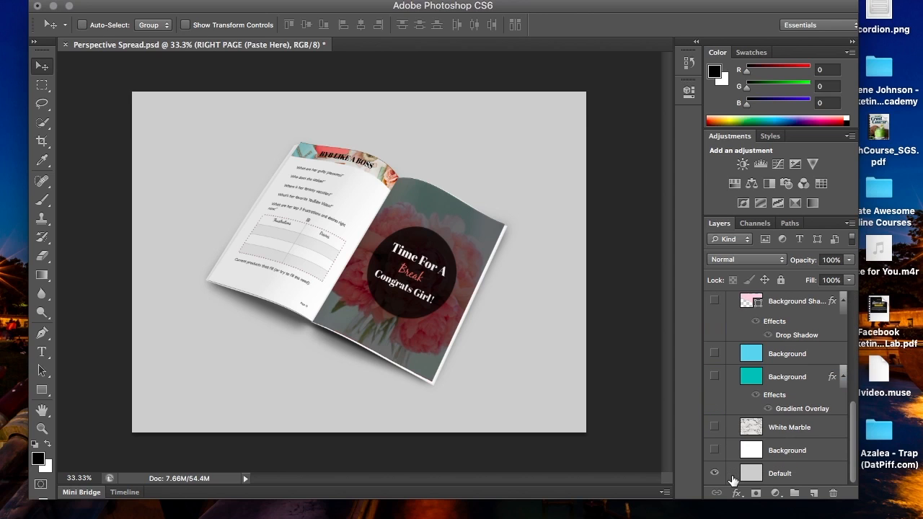
pyautogui.scroll(5, 730, 450)
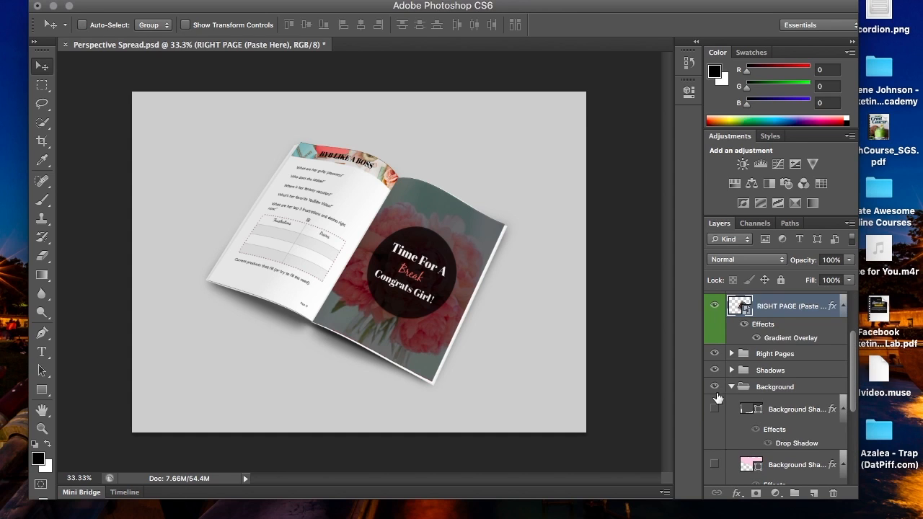
pyautogui.scroll(-1, 761, 441)
pyautogui.scroll(-5, 764, 442)
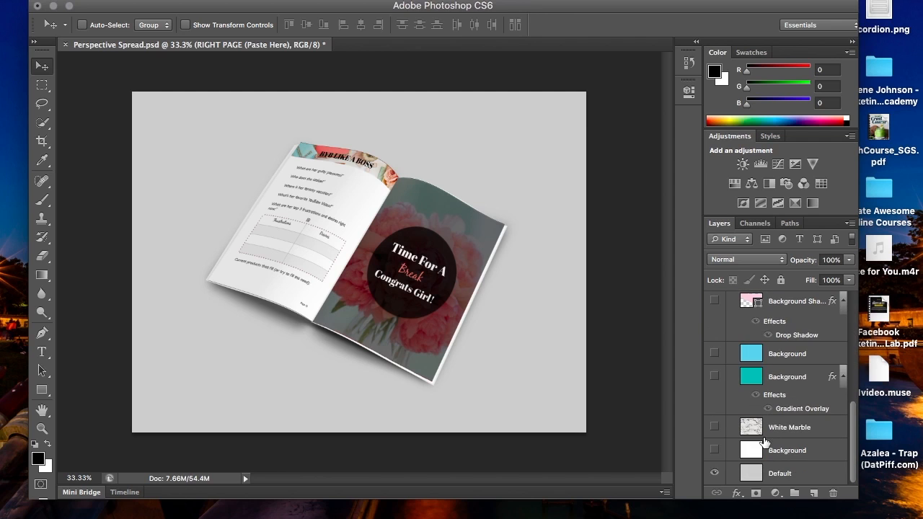
# Preview the White Marble, white, teal and light blue backgrounds behind the magazine one at a time, hiding each again
pyautogui.click(714, 428)
pyautogui.click(714, 427)
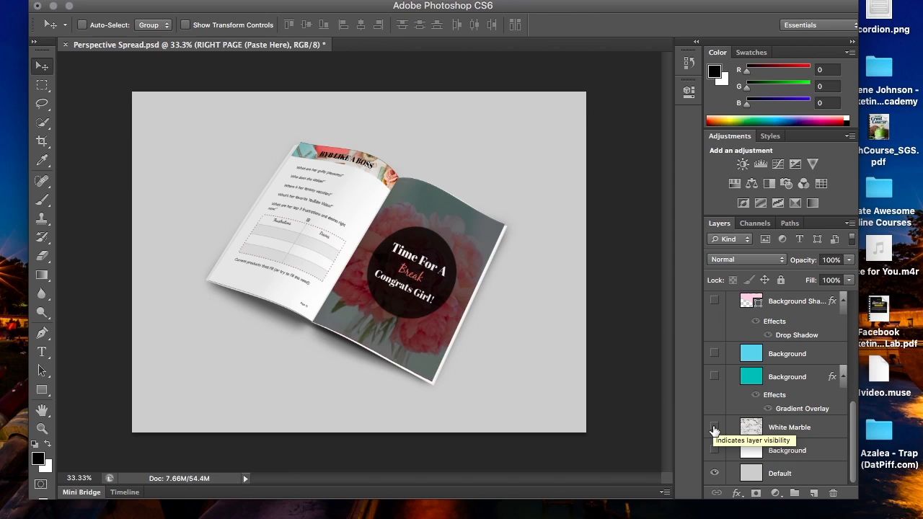
pyautogui.click(715, 451)
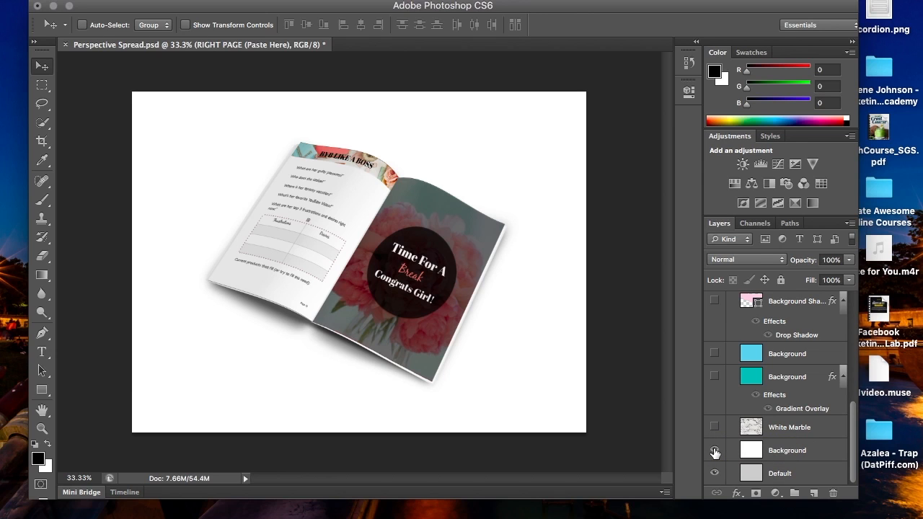
pyautogui.click(715, 451)
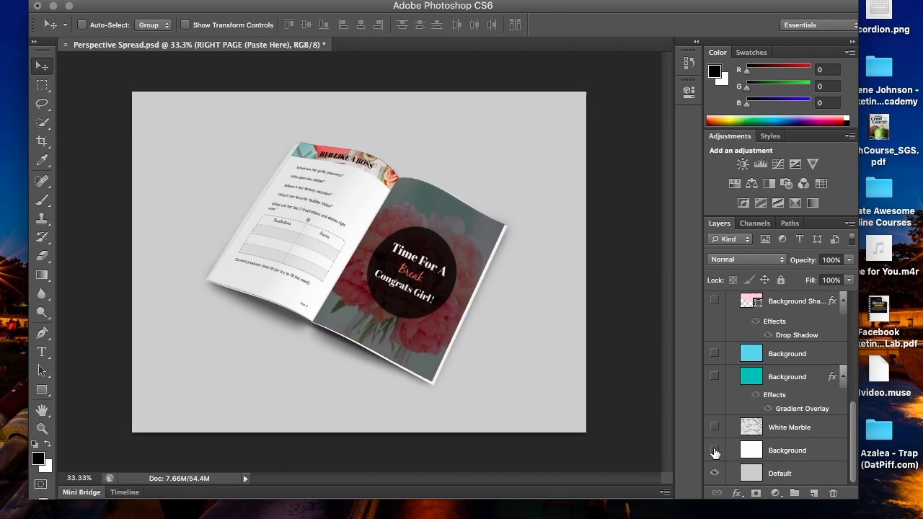
pyautogui.click(714, 378)
pyautogui.click(715, 377)
pyautogui.click(715, 354)
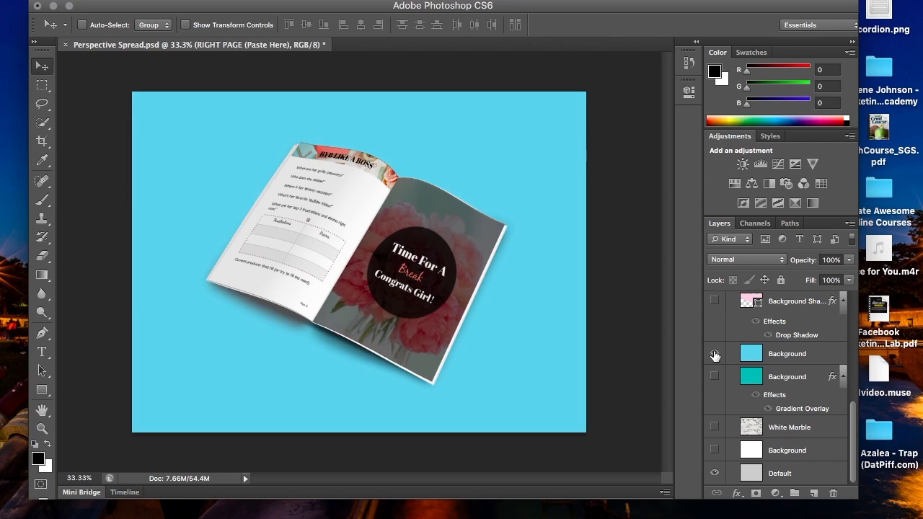
pyautogui.click(715, 354)
# Show the pink diagonal Background Shape layer behind the magazine
pyautogui.click(715, 302)
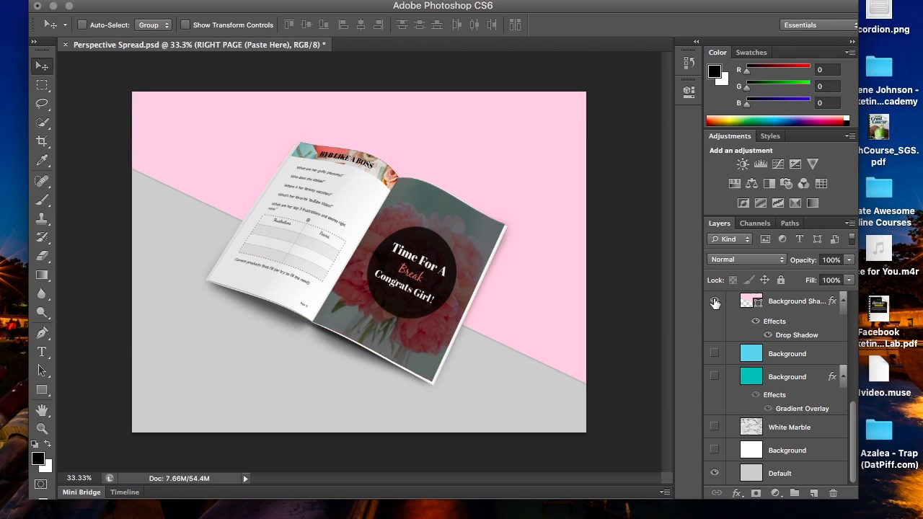
pyautogui.scroll(2, 714, 303)
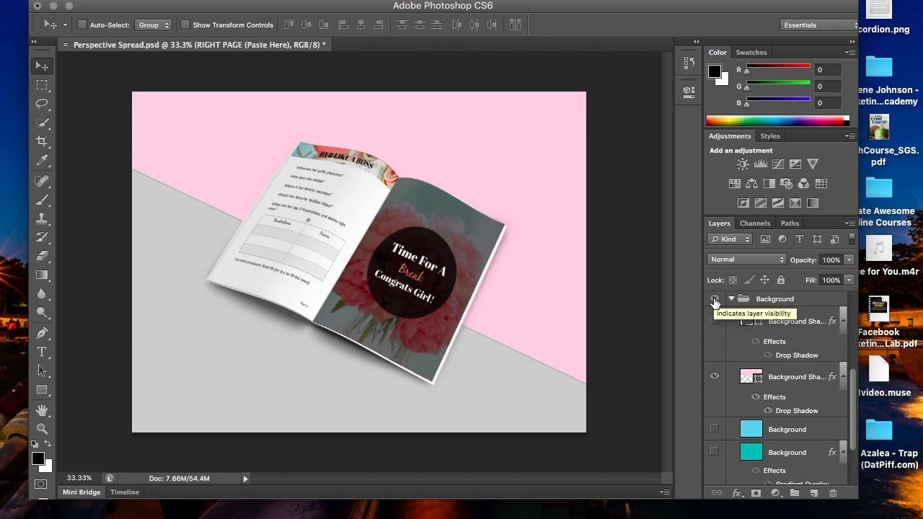
pyautogui.scroll(-3, 736, 368)
pyautogui.scroll(3, 736, 382)
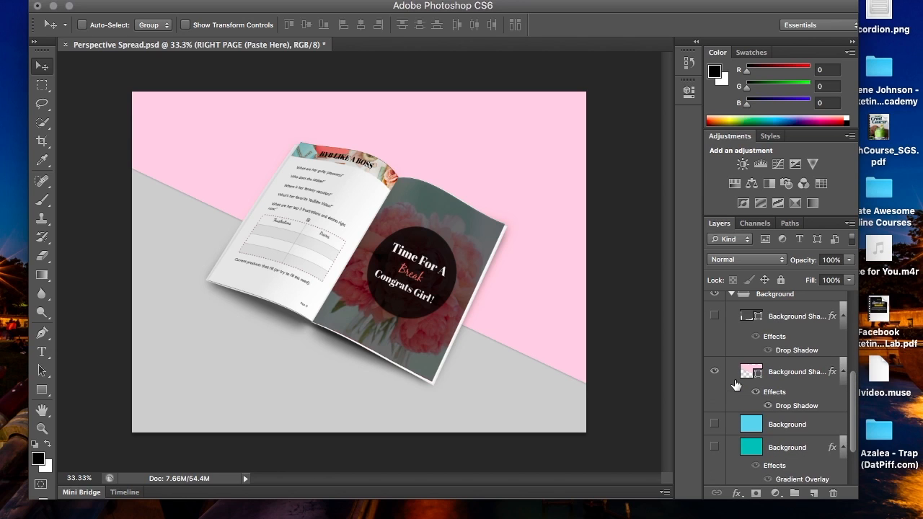
# Set the pink background shape's fill colour to hex 885d79, and select the LEFT PAGE layer
pyautogui.doubleClick(750, 373)
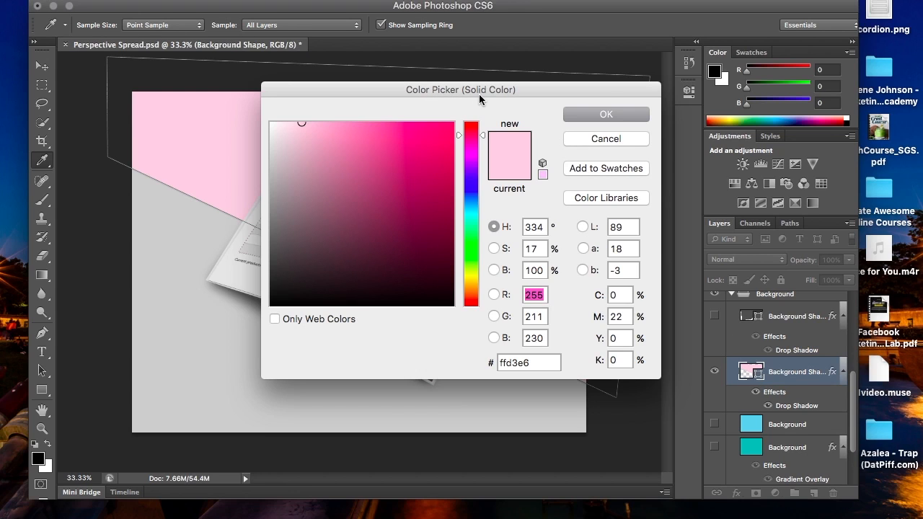
pyautogui.click(541, 362)
pyautogui.press('BackSpace')
pyautogui.press('BackSpace')
pyautogui.press('BackSpace')
pyautogui.press('BackSpace')
pyautogui.press('BackSpace')
pyautogui.press('BackSpace')
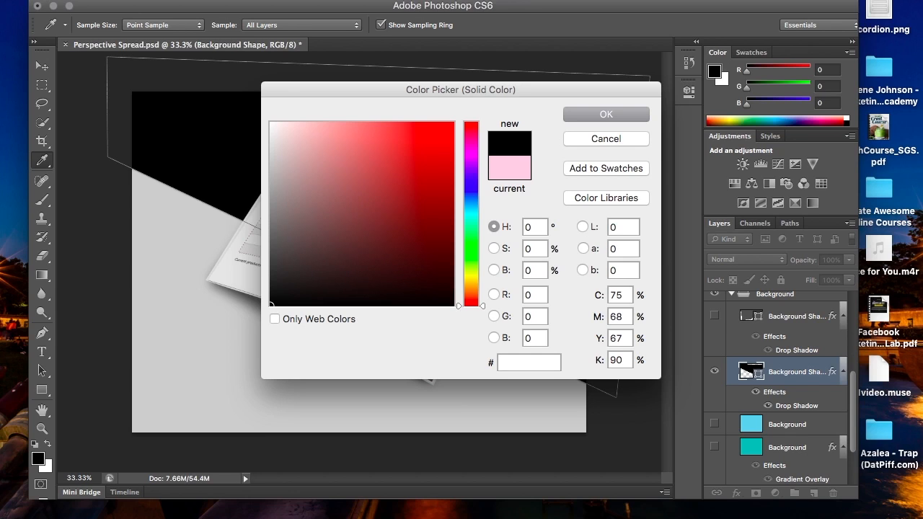
pyautogui.write('885')
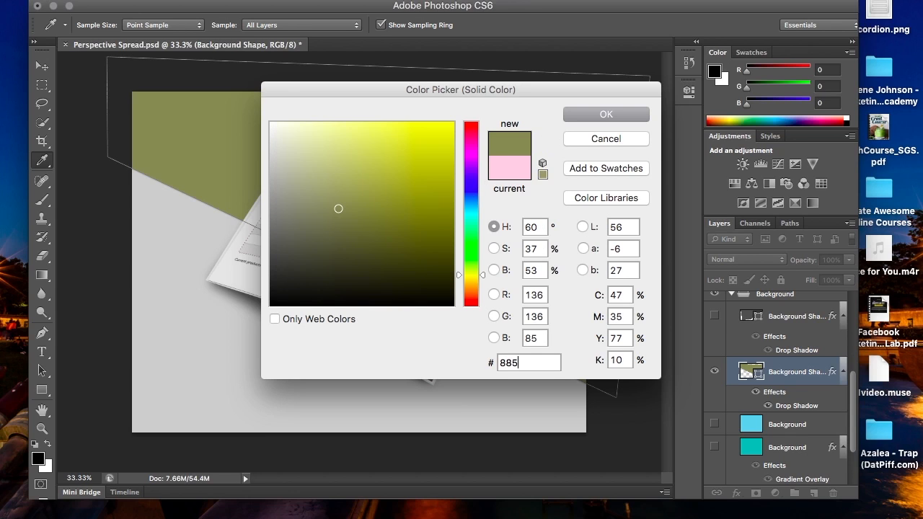
pyautogui.write('d79')
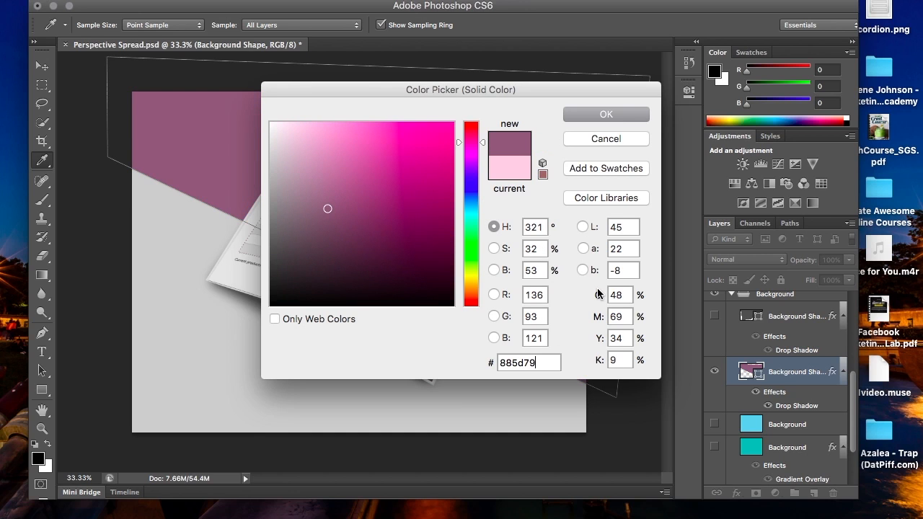
pyautogui.click(610, 115)
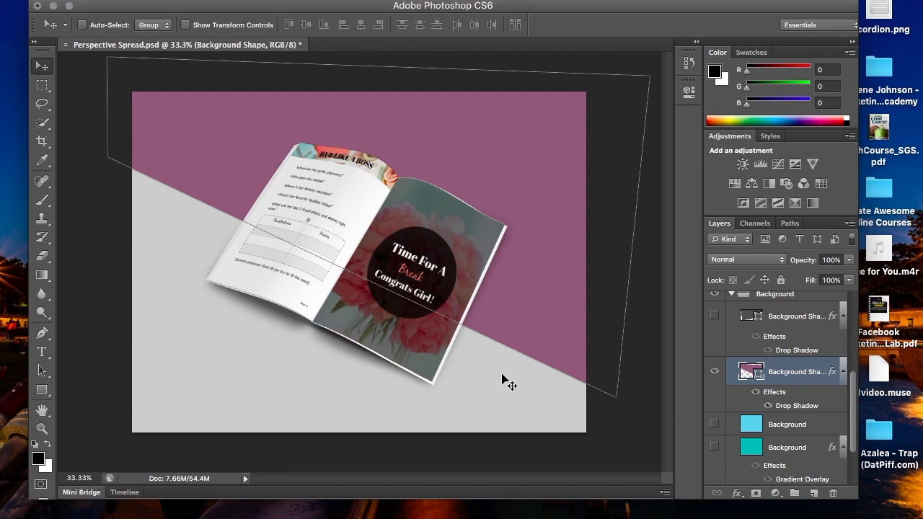
pyautogui.scroll(5, 741, 331)
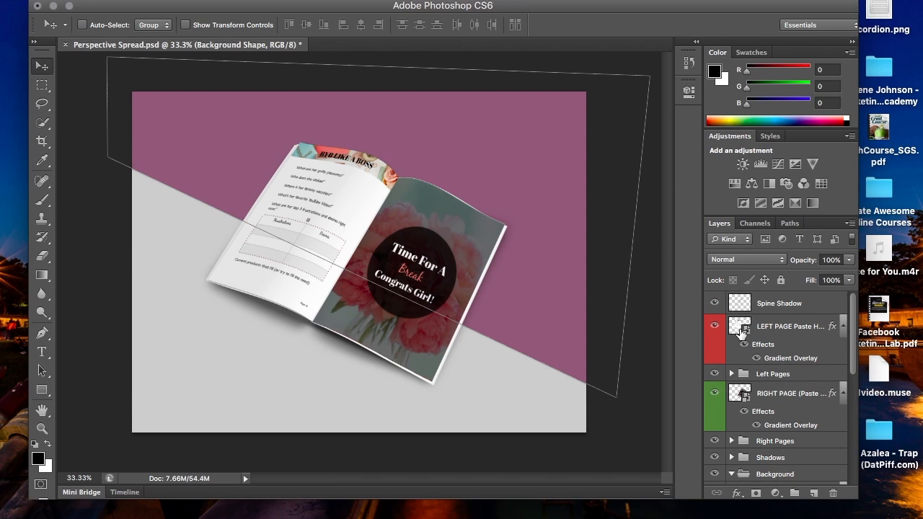
pyautogui.click(813, 335)
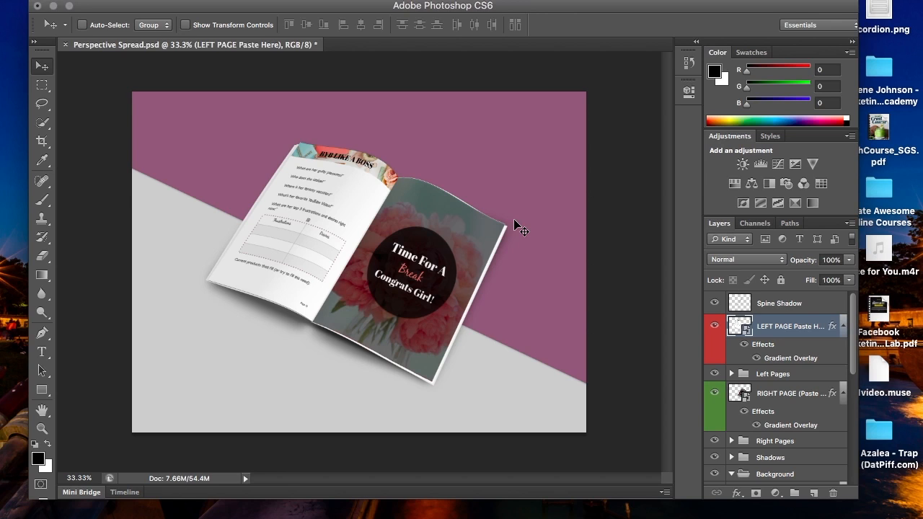
# Close the Perspective Spread mockup and both floating screenshot documents
pyautogui.click(65, 48)
pyautogui.click(421, 186)
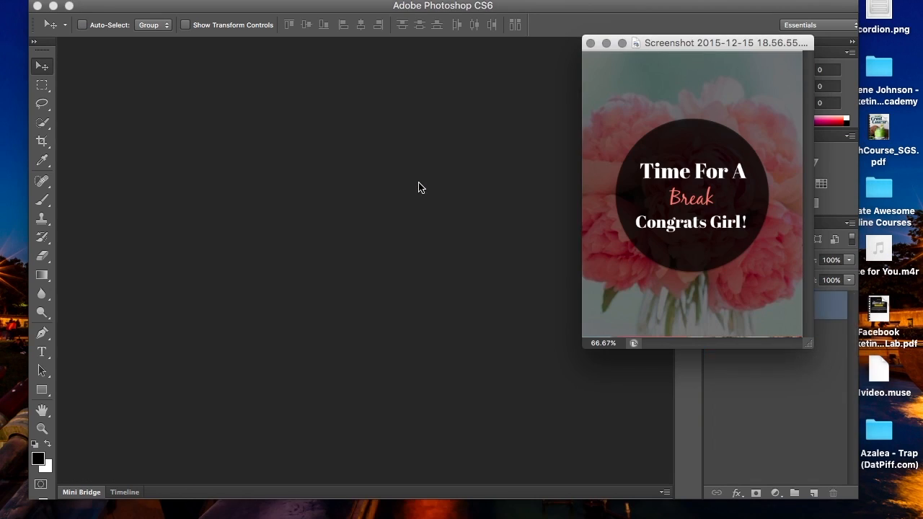
pyautogui.click(591, 44)
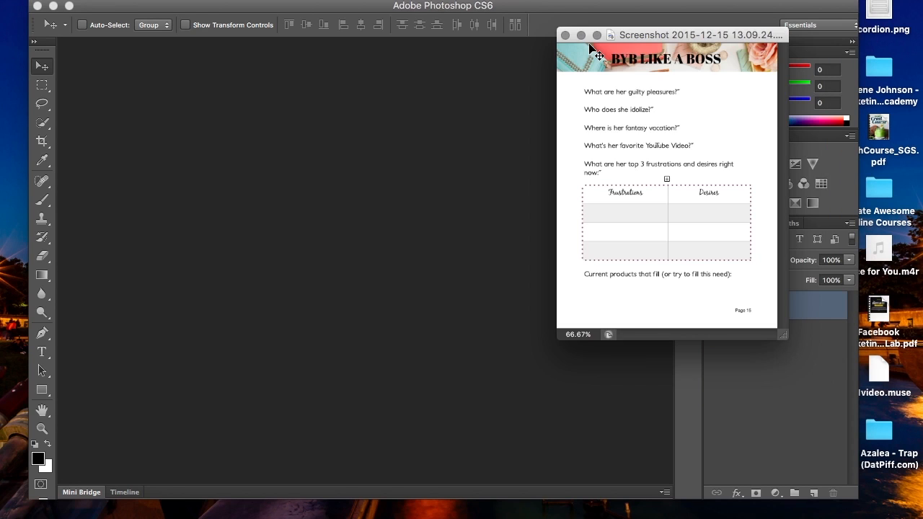
pyautogui.click(565, 36)
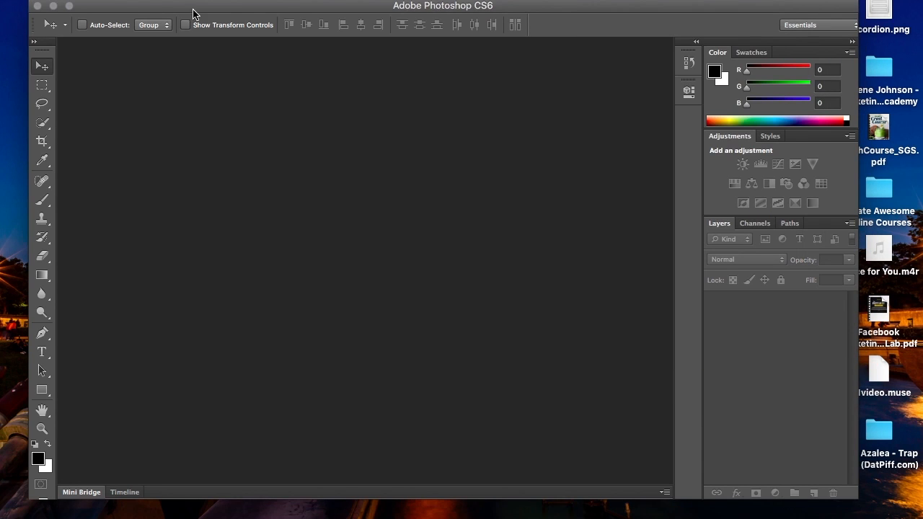
# Browse for a file to open, going from Mock Ups through the psd-crm-Ooh-la-la folder to Non-framed Mockups
pyautogui.click(115, 1)
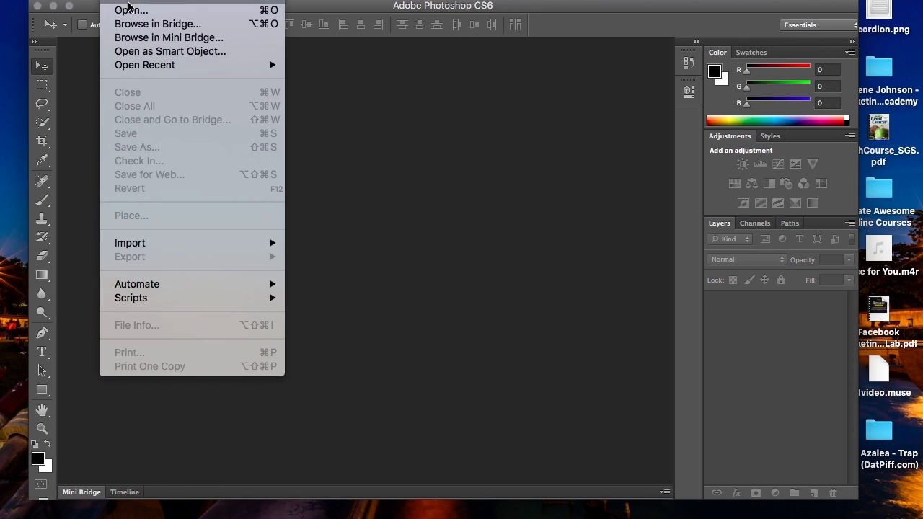
pyautogui.click(177, 10)
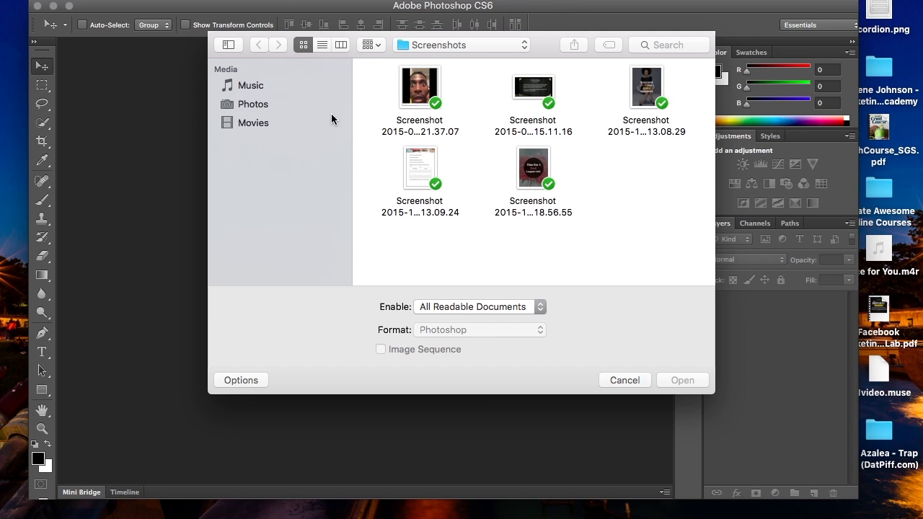
pyautogui.click(516, 48)
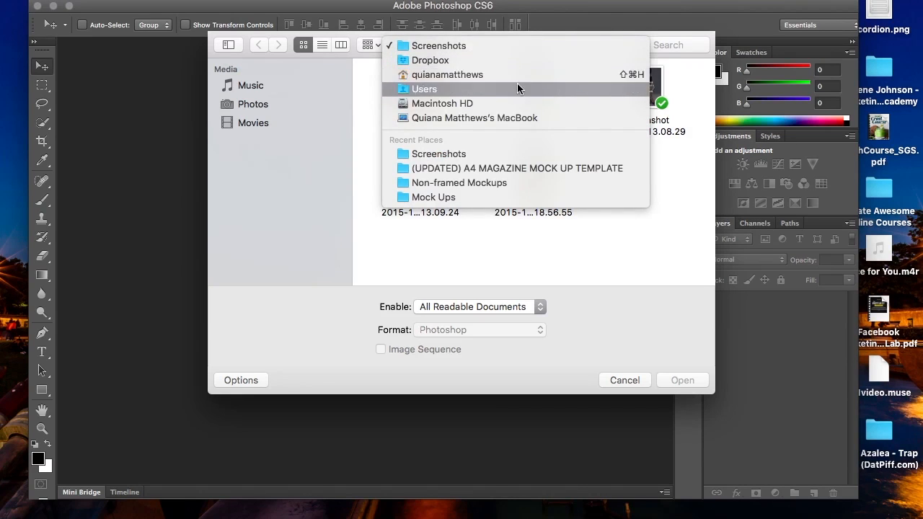
pyautogui.click(527, 197)
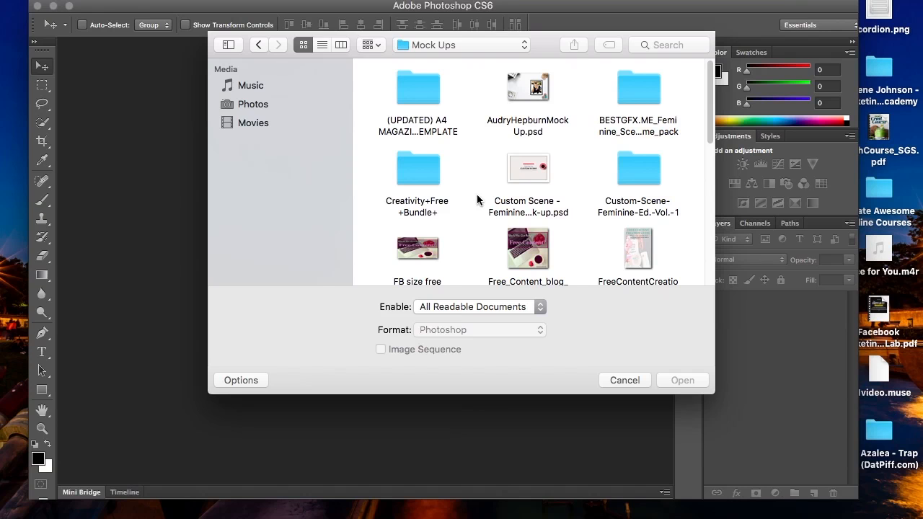
pyautogui.scroll(-10, 476, 200)
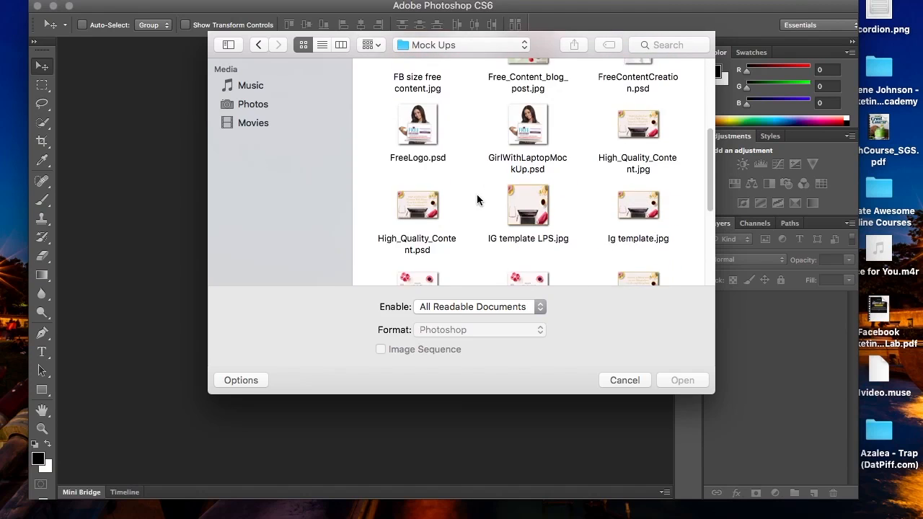
pyautogui.scroll(-10, 476, 200)
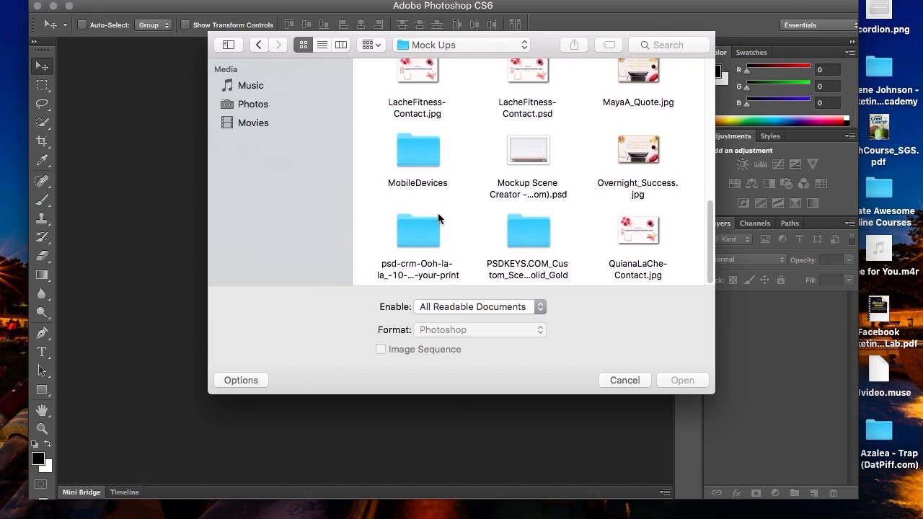
pyautogui.click(437, 218)
pyautogui.click(673, 378)
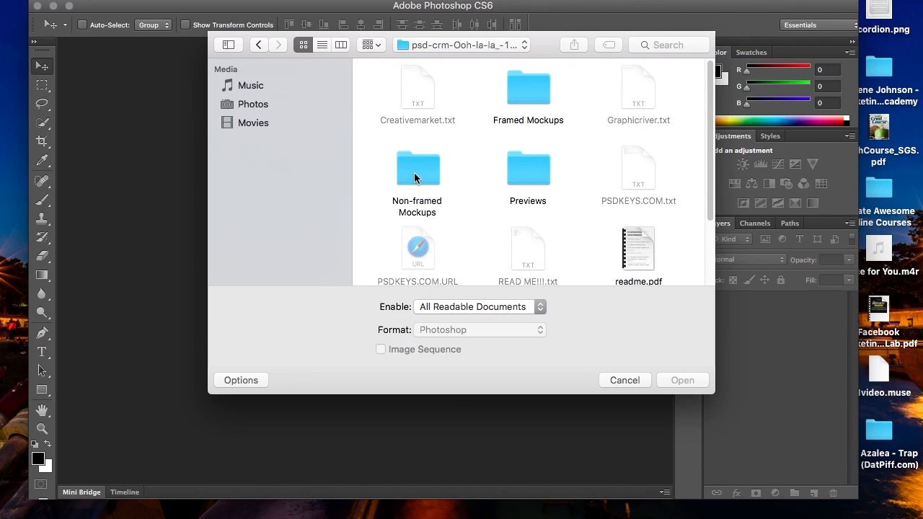
pyautogui.click(414, 178)
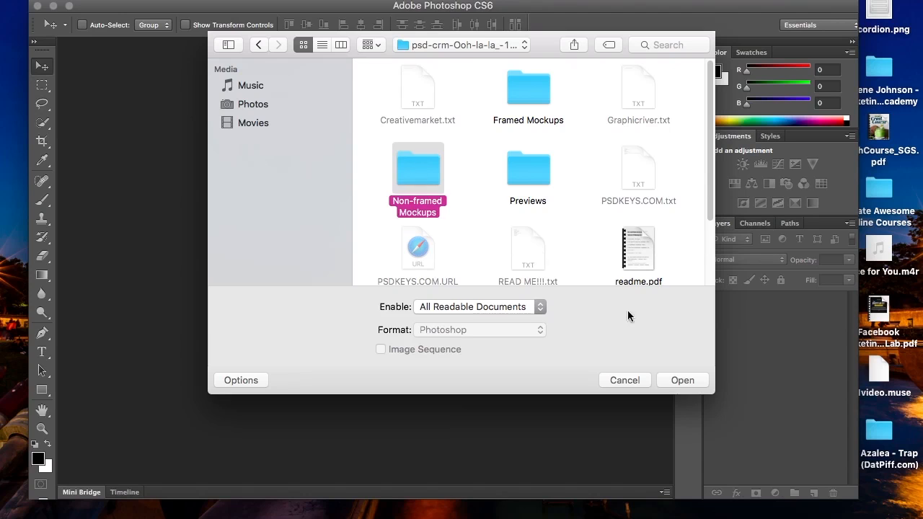
pyautogui.click(683, 380)
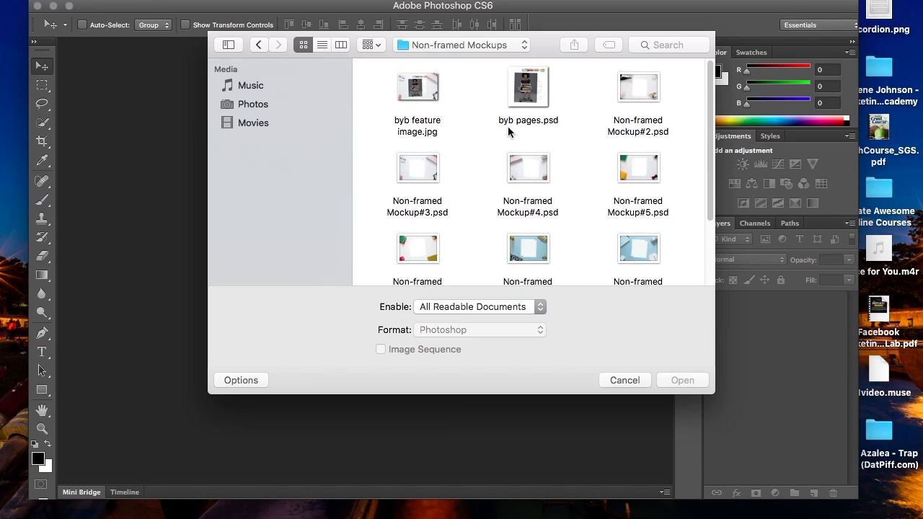
# Review the non-framed mockup files and open Non-framed Mockup#2.psd
pyautogui.scroll(-5, 572, 234)
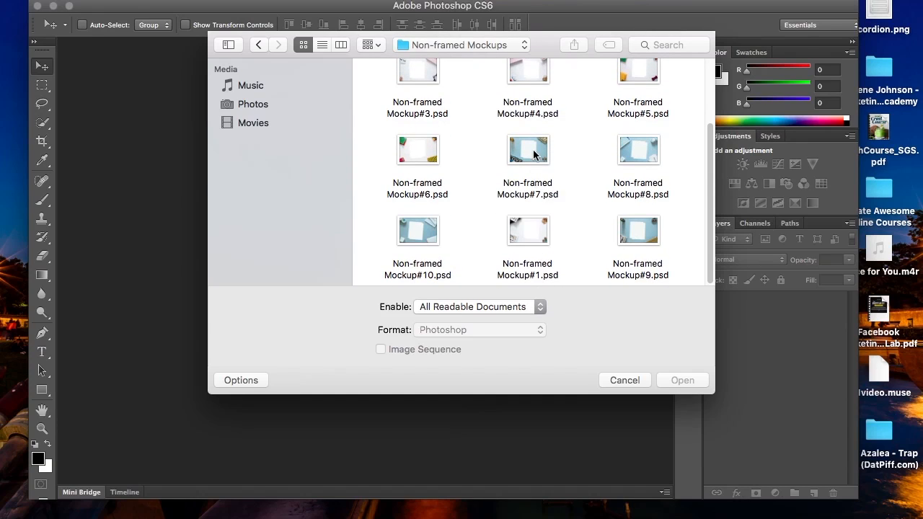
pyautogui.scroll(3, 566, 183)
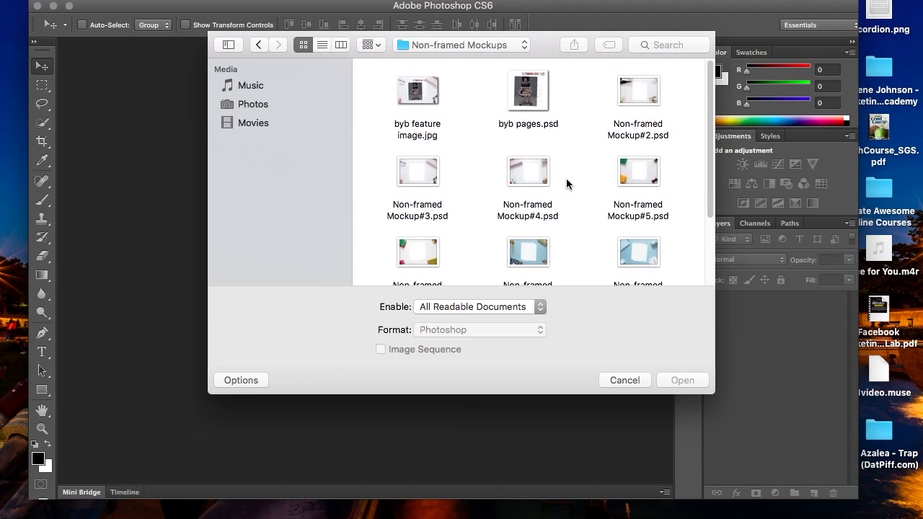
pyautogui.click(530, 169)
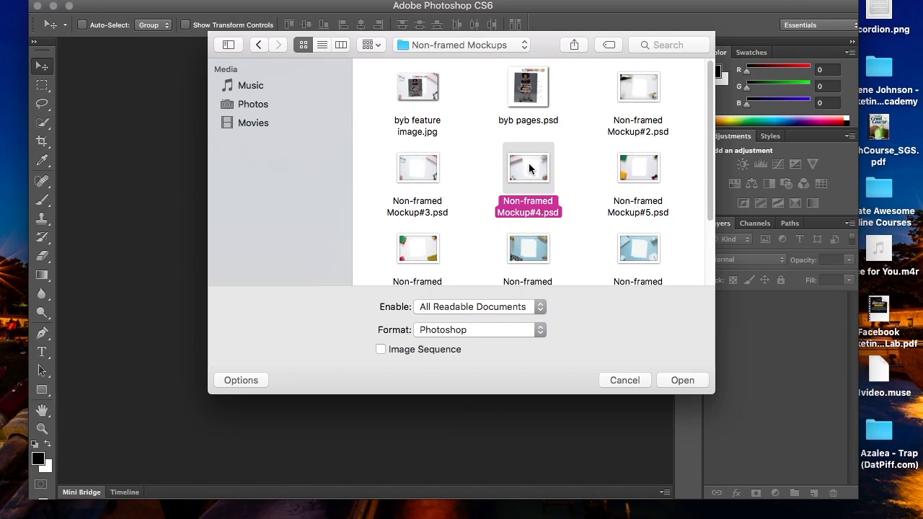
pyautogui.click(629, 89)
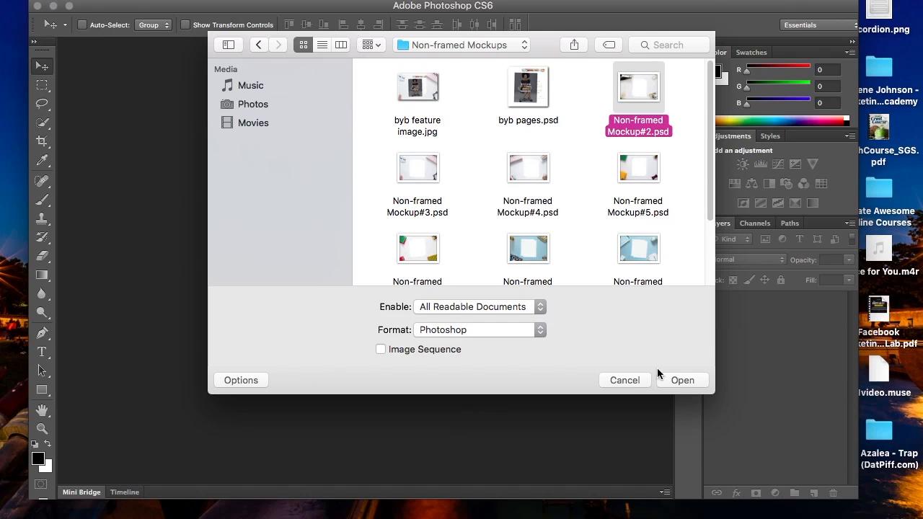
pyautogui.click(672, 381)
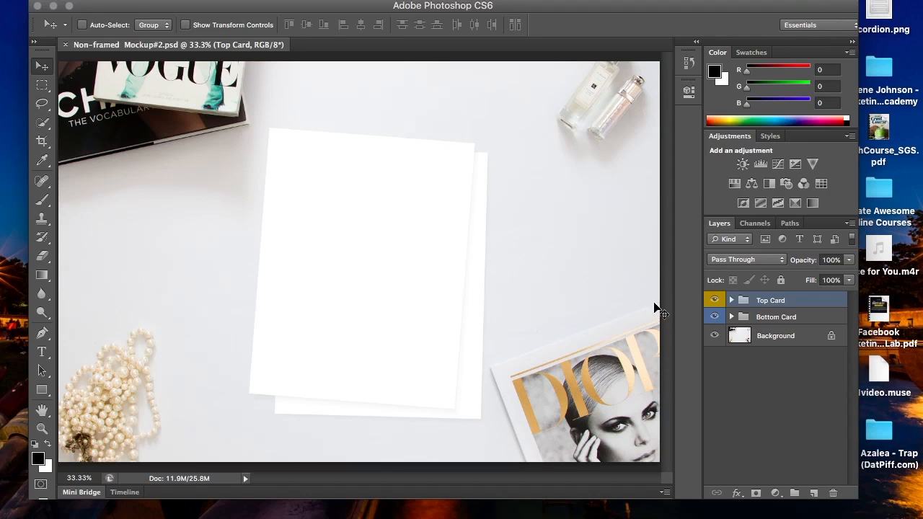
# Toggle the Background layer's visibility off and on to preview the two cards without the backdrop
pyautogui.click(714, 337)
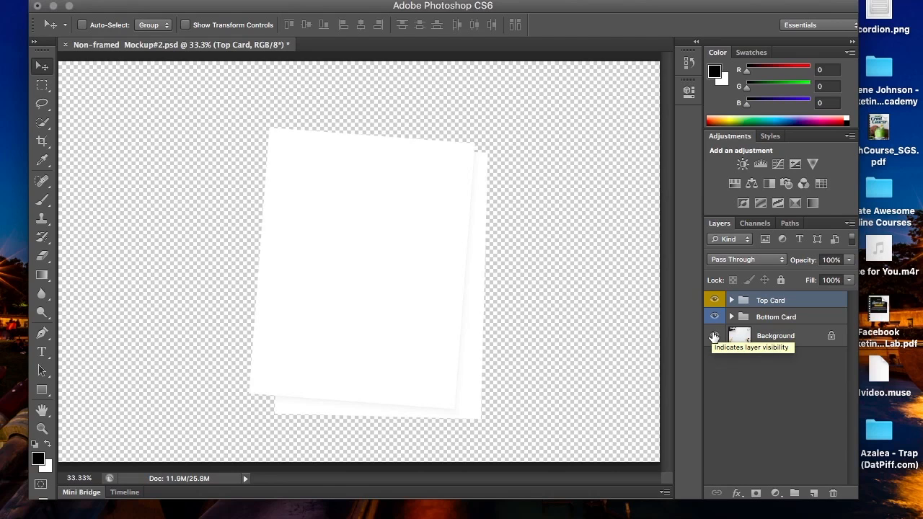
pyautogui.click(714, 336)
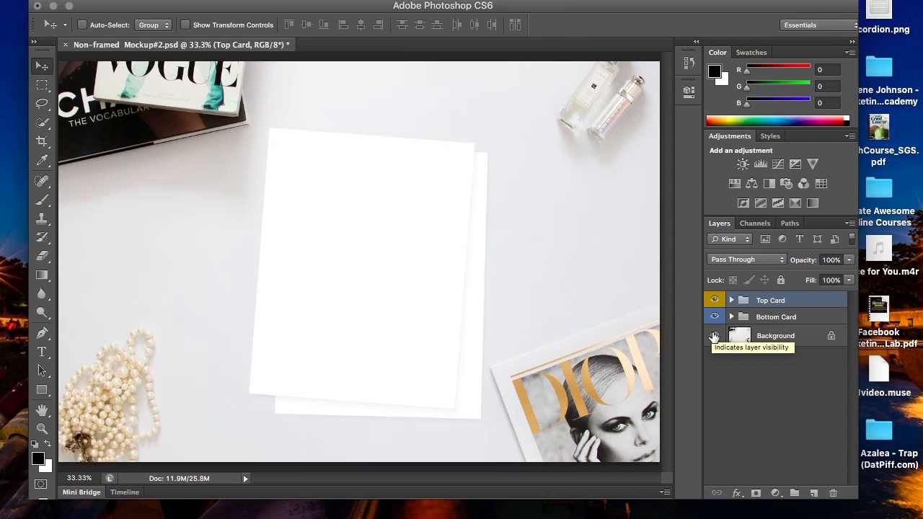
pyautogui.click(714, 336)
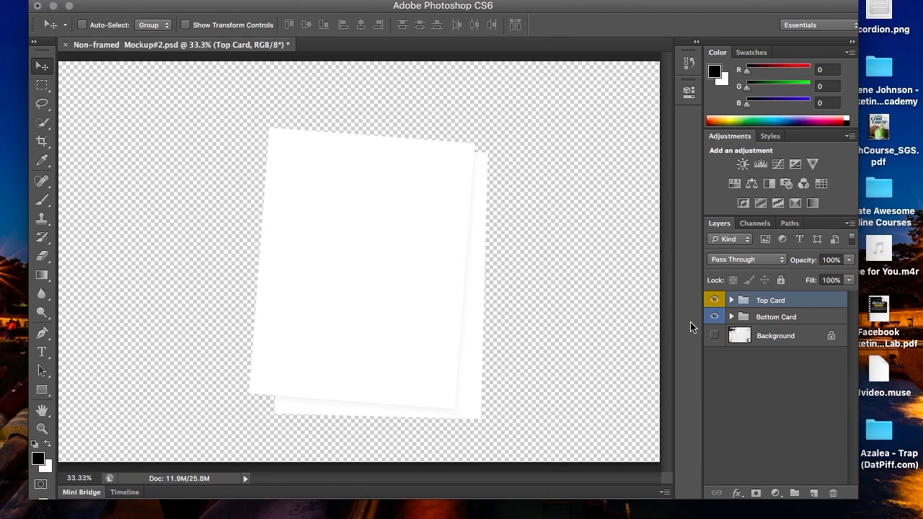
pyautogui.click(714, 336)
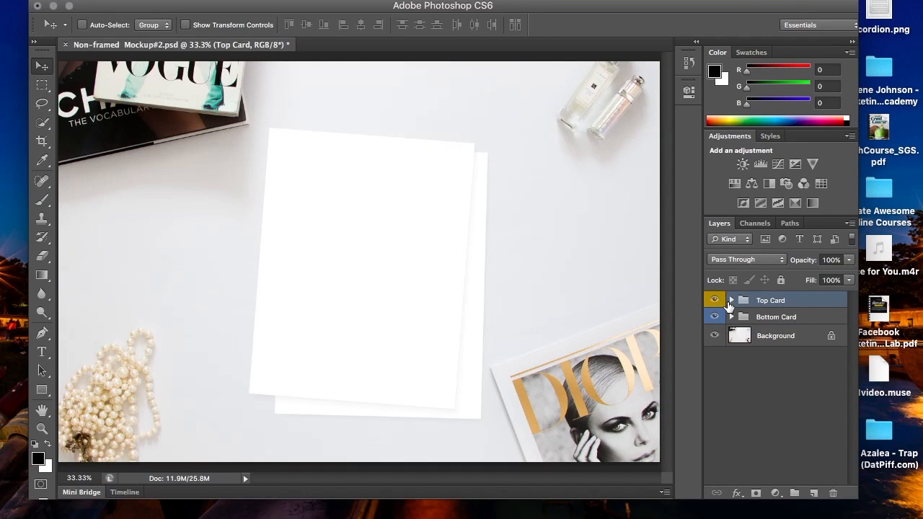
# Expand the Top Card group and open its artwork smart object for editing
pyautogui.click(731, 301)
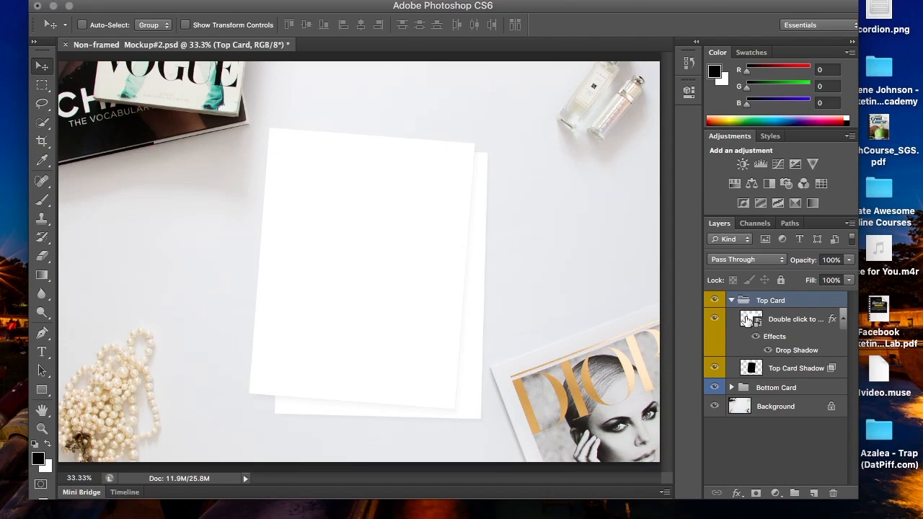
pyautogui.doubleClick(747, 320)
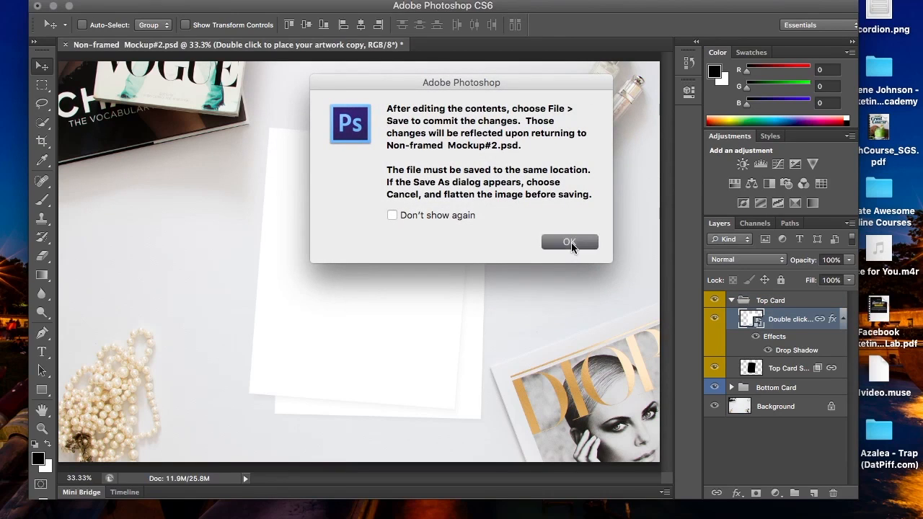
pyautogui.click(570, 243)
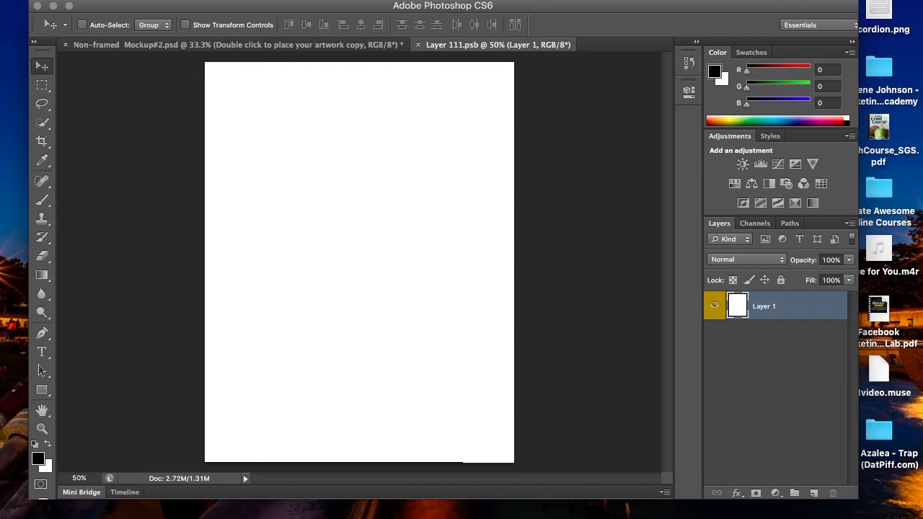
# Search the computer for "screen shot" and open the workbook cover image, Screenshot 2015-12-15 13.08.29.png
pyautogui.click(110, 0)
pyautogui.click(106, 13)
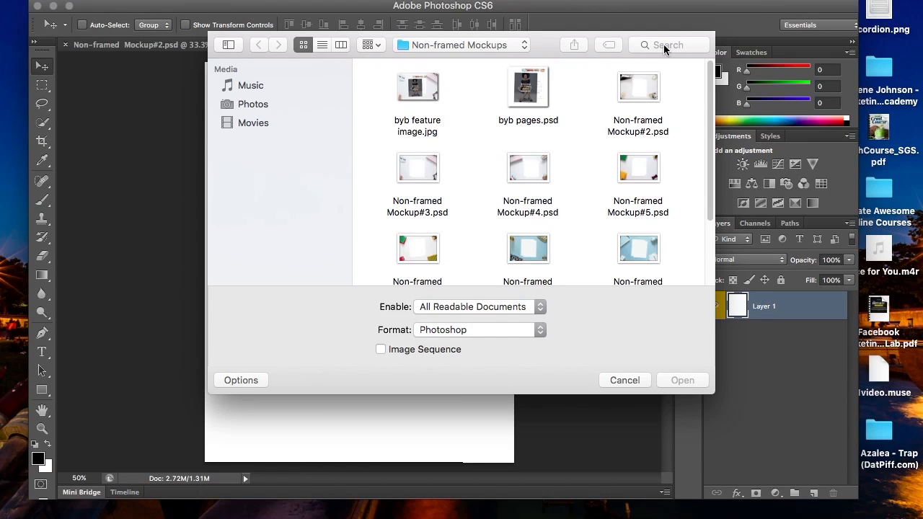
pyautogui.click(663, 44)
pyautogui.write('screen shot')
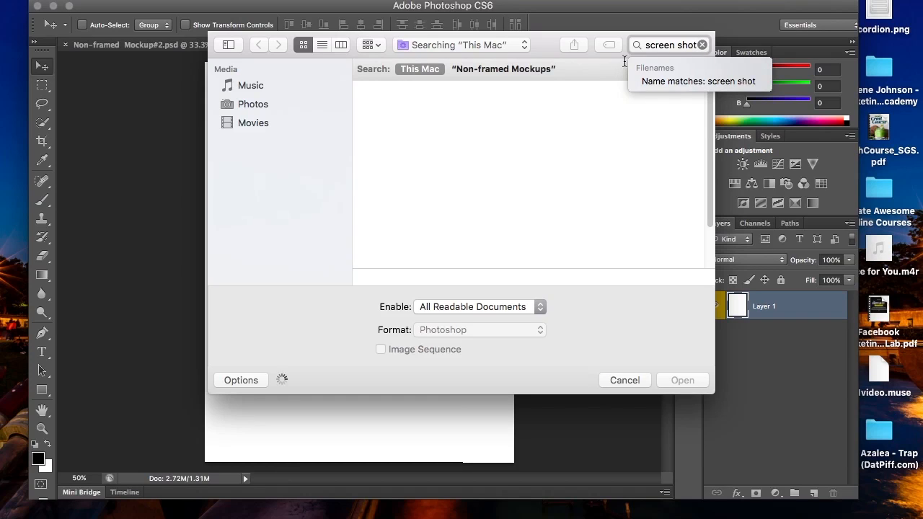
pyautogui.scroll(-1, 518, 167)
pyautogui.scroll(-1, 518, 170)
pyautogui.scroll(2, 518, 170)
pyautogui.scroll(-4, 518, 170)
pyautogui.scroll(-5, 518, 170)
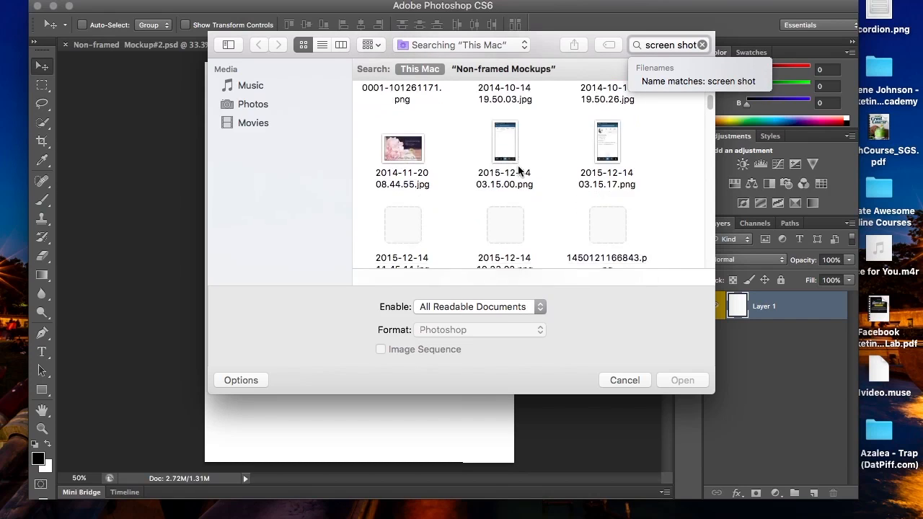
pyautogui.scroll(-3, 518, 170)
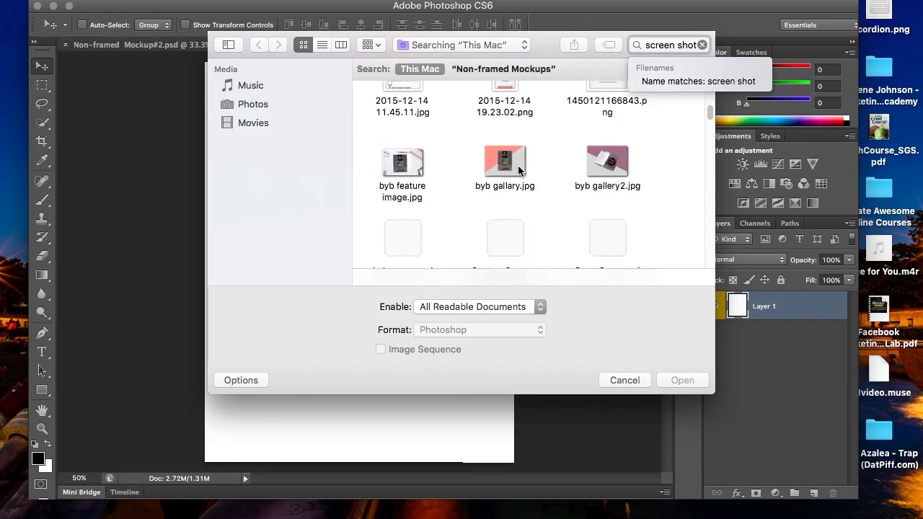
pyautogui.scroll(-5, 541, 173)
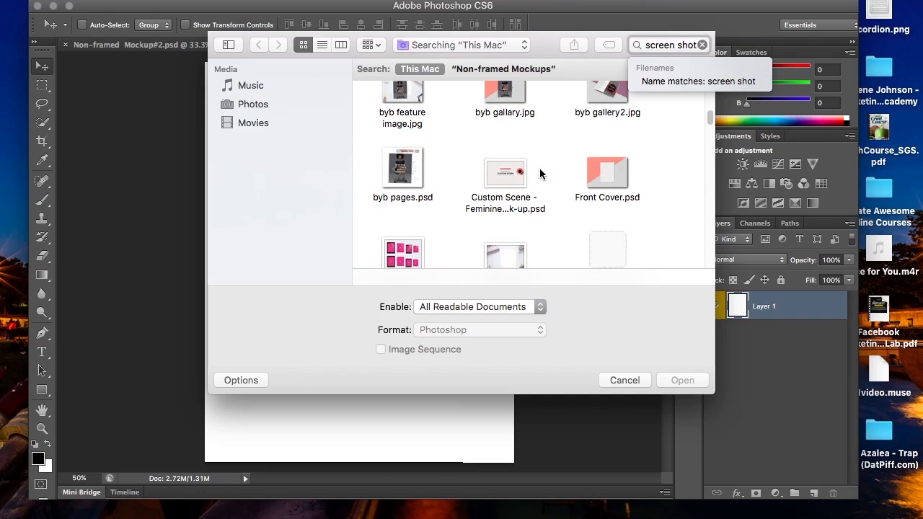
pyautogui.scroll(-2, 540, 170)
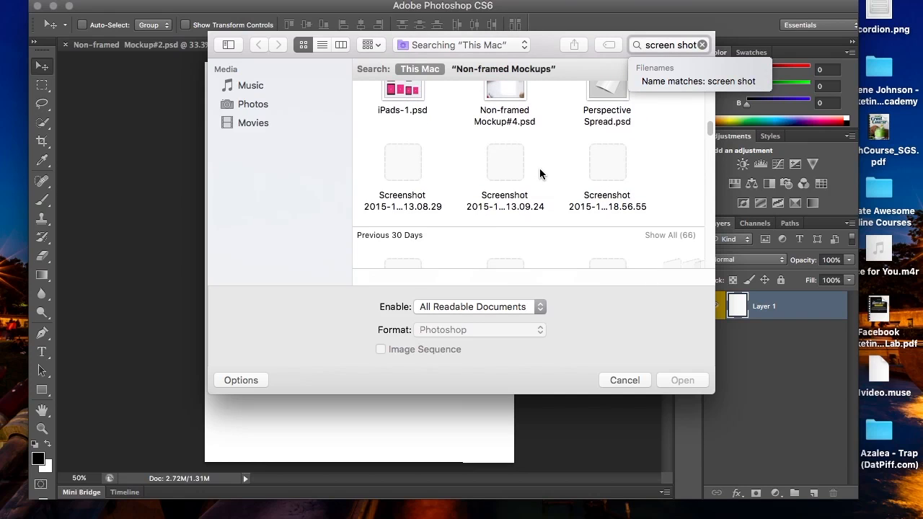
pyautogui.click(392, 158)
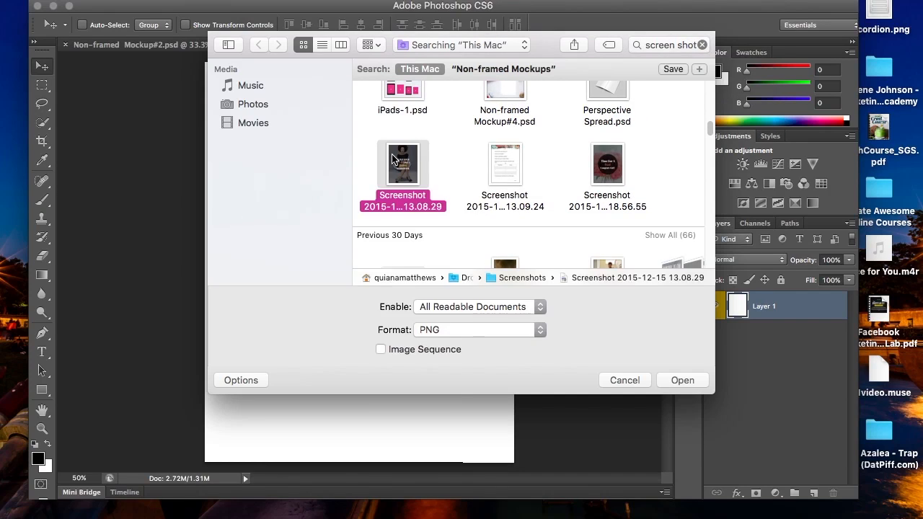
pyautogui.click(670, 379)
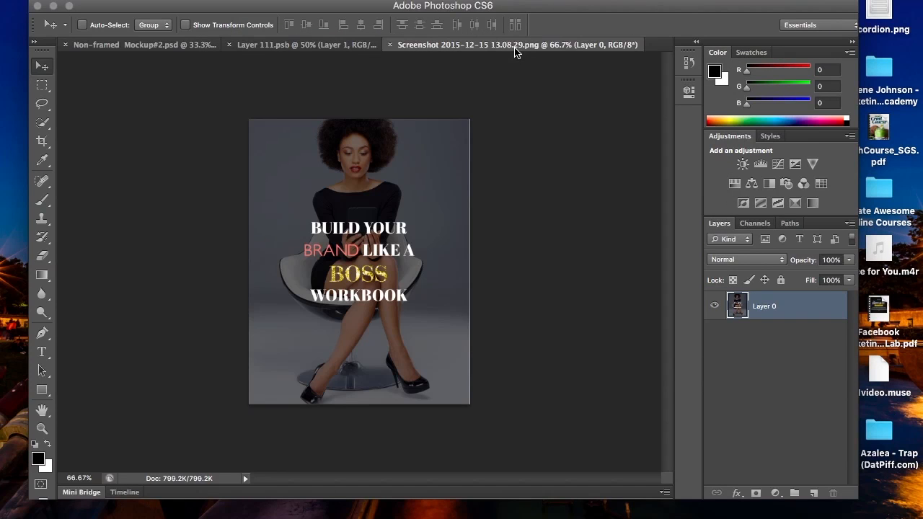
# Float the workbook cover screenshot in its own window and copy its image into Layer 111.psb, accepting the colour profile conversion
pyautogui.moveTo(515, 52); pyautogui.dragTo(681, 45)
pyautogui.moveTo(681, 115); pyautogui.dragTo(374, 171)
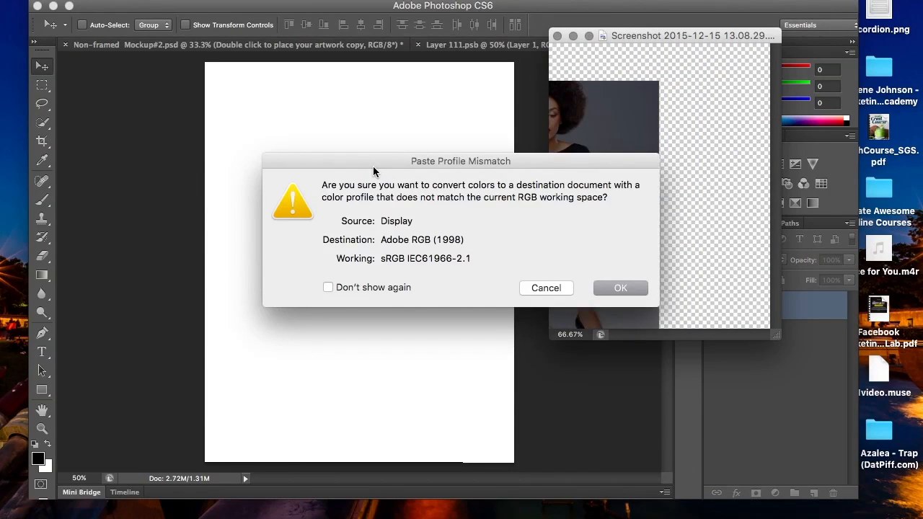
pyautogui.click(620, 289)
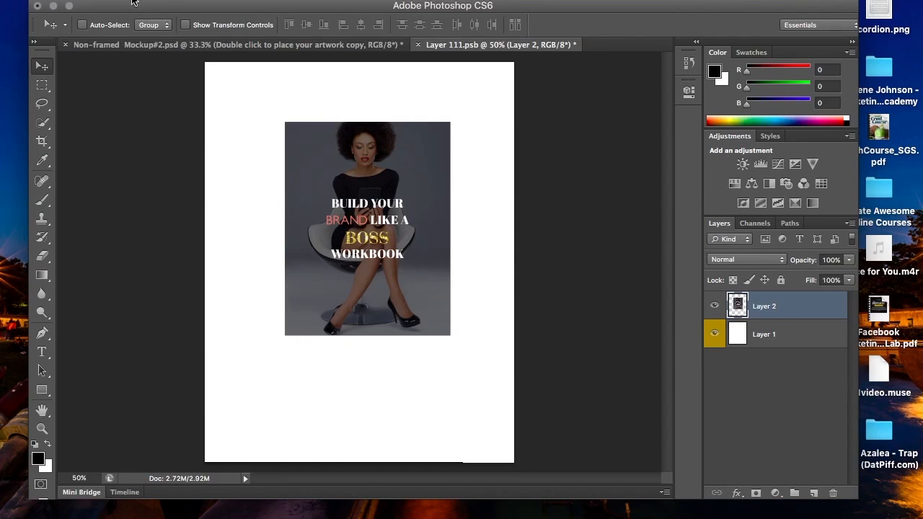
# Free Transform the workbook cover to fill the whole canvas, scaling it to about 185.87% width and 187.02% height
pyautogui.click(144, 0)
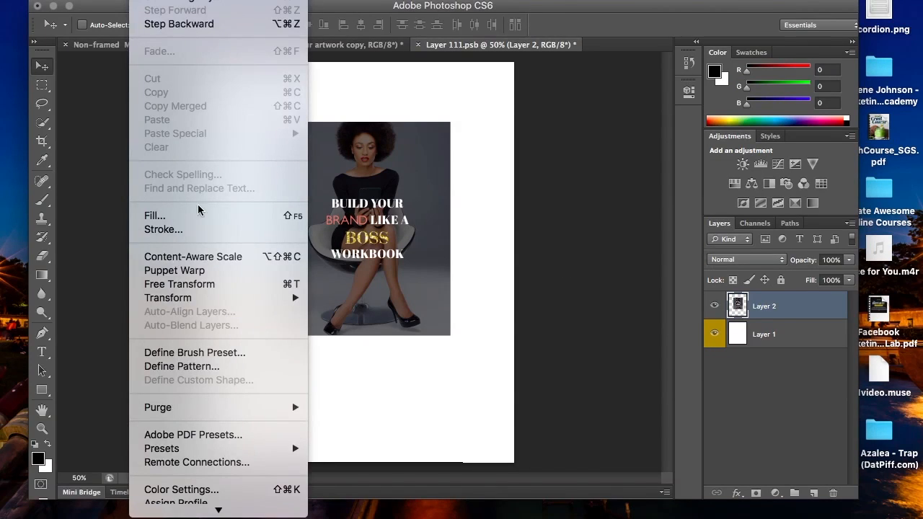
pyautogui.click(180, 284)
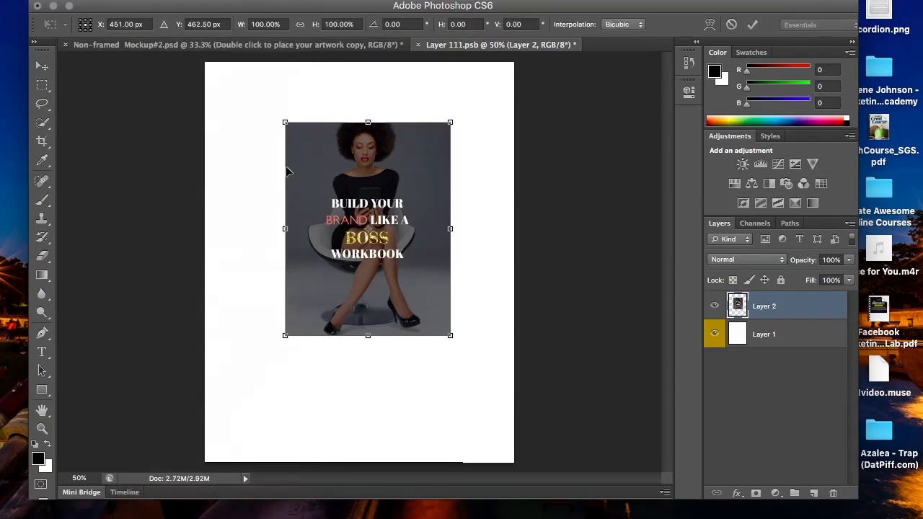
pyautogui.moveTo(281, 122); pyautogui.dragTo(210, 83)
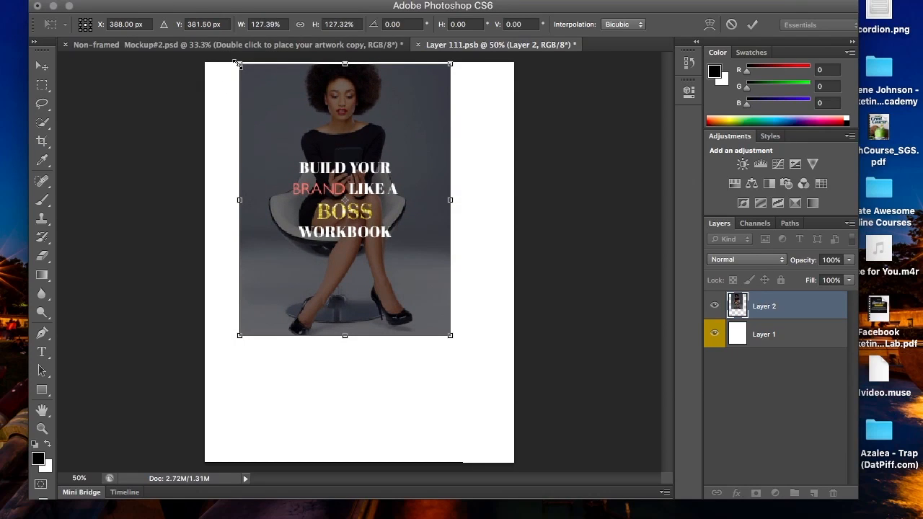
pyautogui.moveTo(238, 63); pyautogui.dragTo(236, 62)
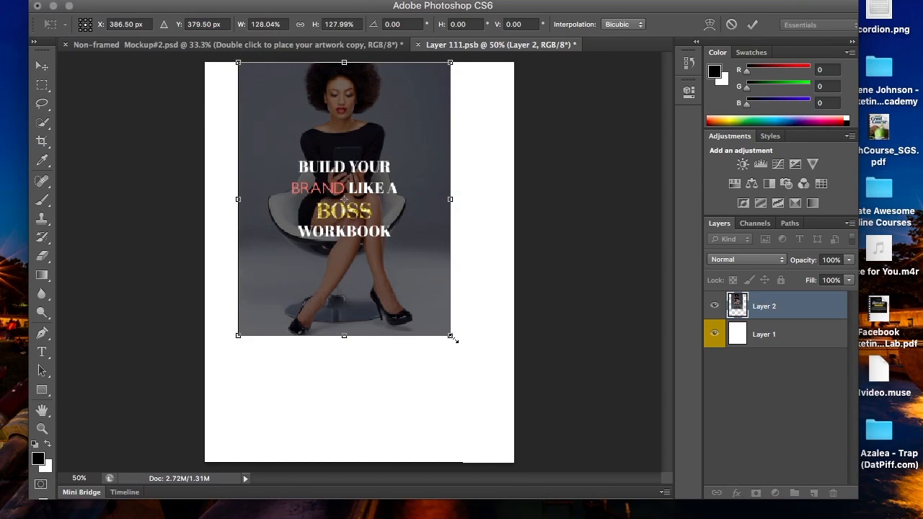
pyautogui.moveTo(453, 337); pyautogui.dragTo(529, 410)
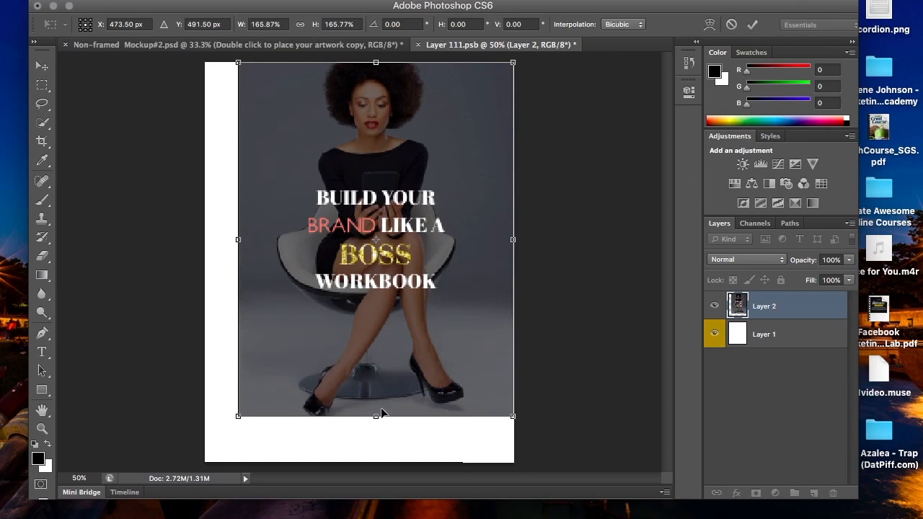
pyautogui.moveTo(376, 416); pyautogui.dragTo(376, 460)
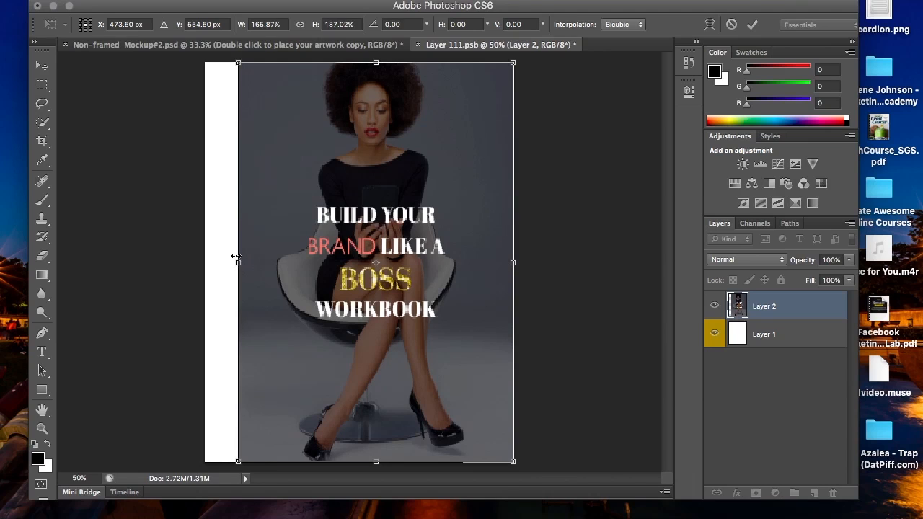
pyautogui.moveTo(233, 264); pyautogui.dragTo(208, 262)
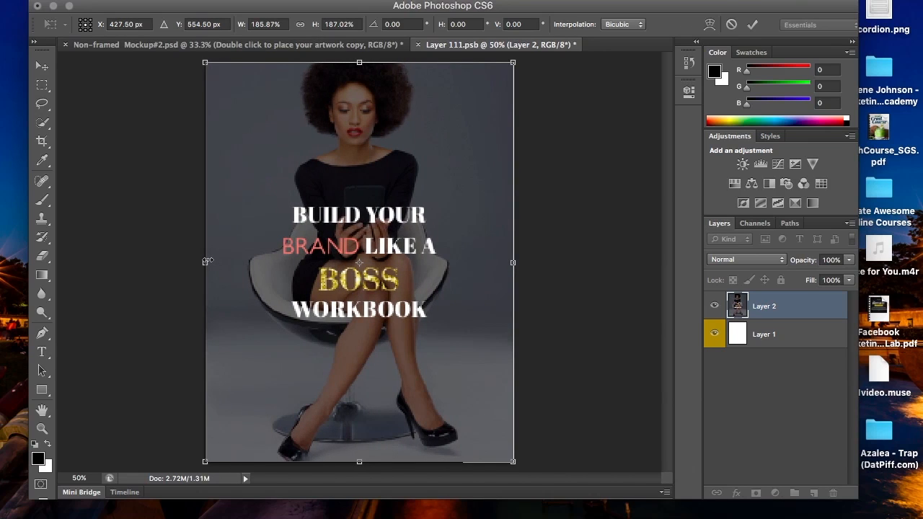
pyautogui.press('Return')
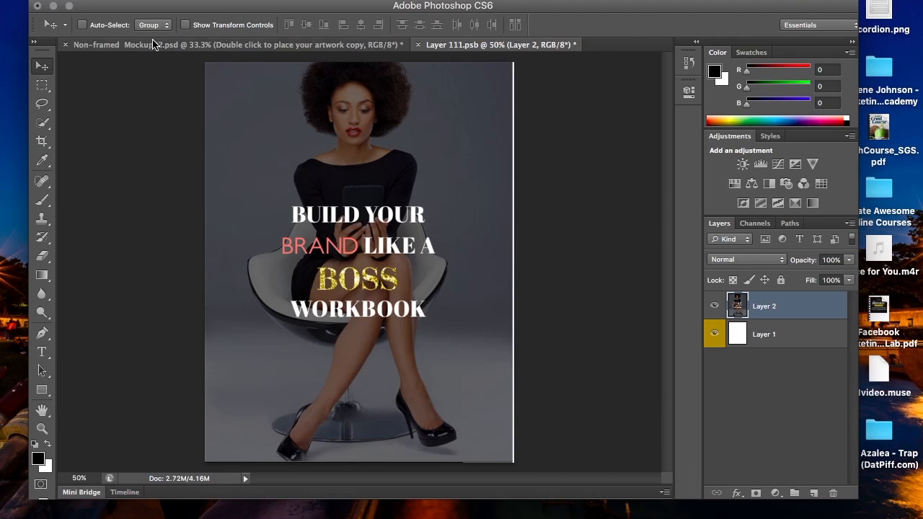
# Save the top card's smart object and close it to return to the Non-framed Mockup#2 document
pyautogui.click(116, 1)
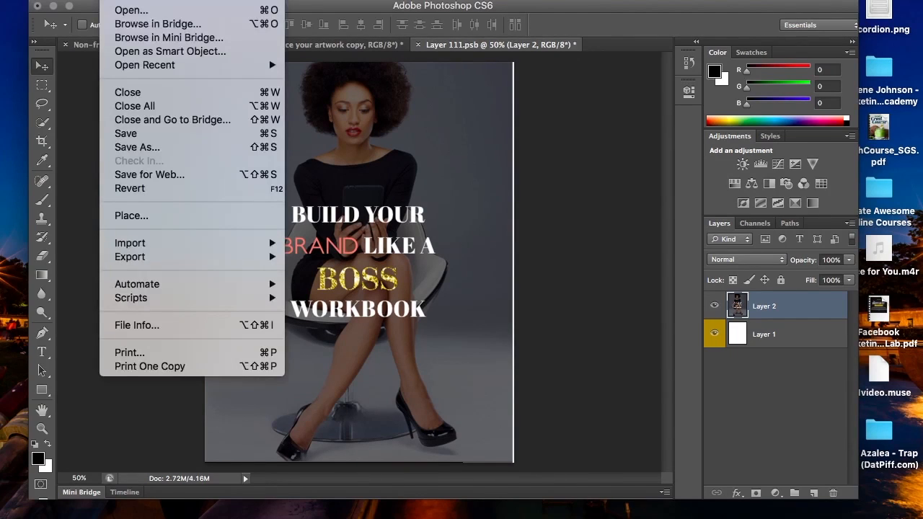
pyautogui.click(113, 135)
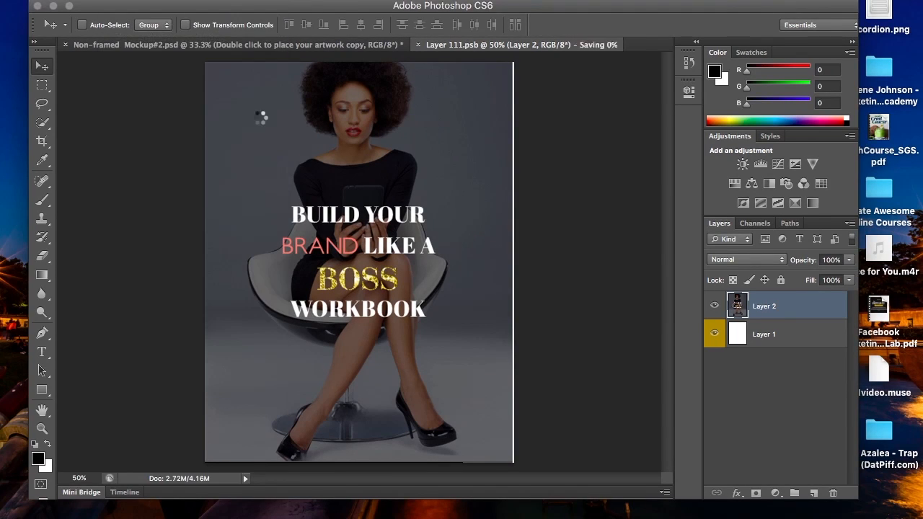
pyautogui.click(419, 45)
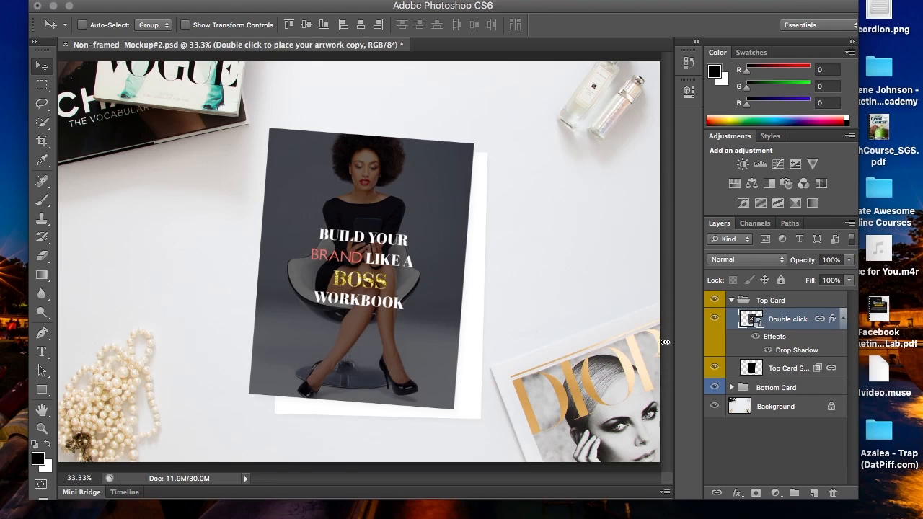
# Collapse the Top Card group, expand the Bottom Card group and open its artwork smart object for editing
pyautogui.click(732, 301)
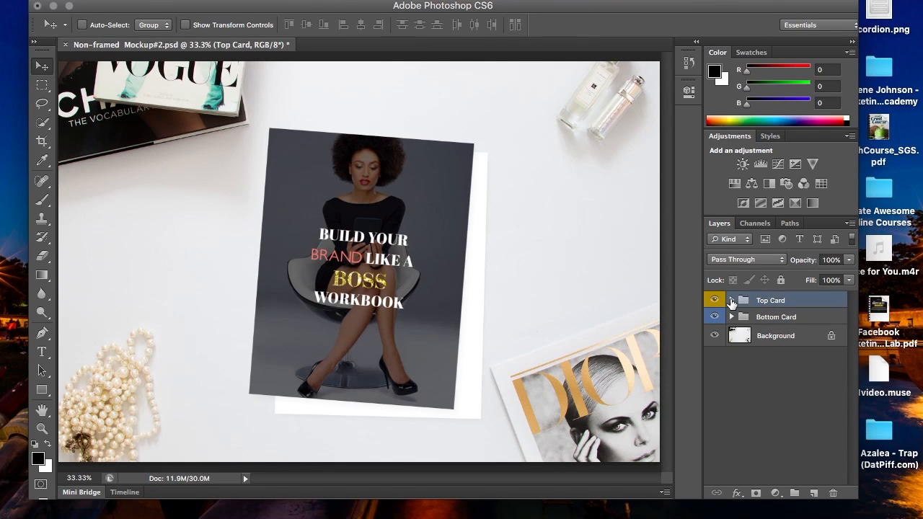
pyautogui.click(731, 318)
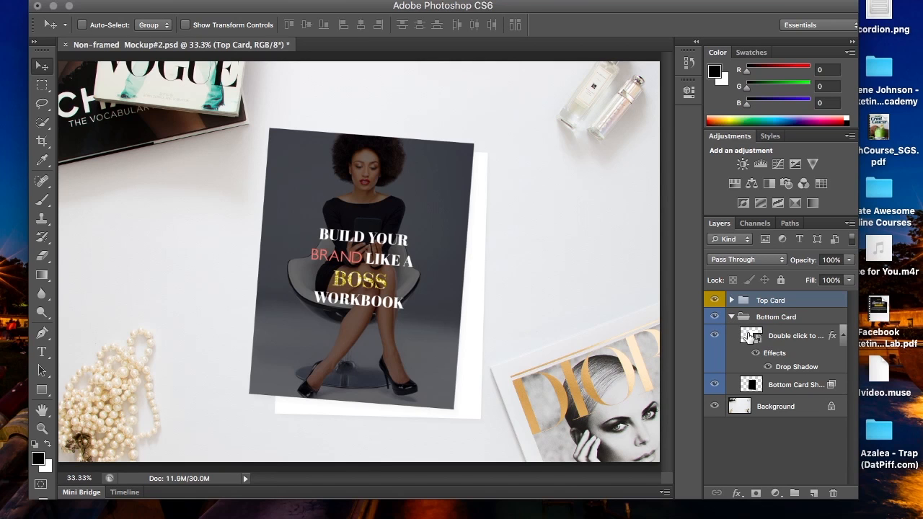
pyautogui.doubleClick(750, 337)
pyautogui.click(580, 243)
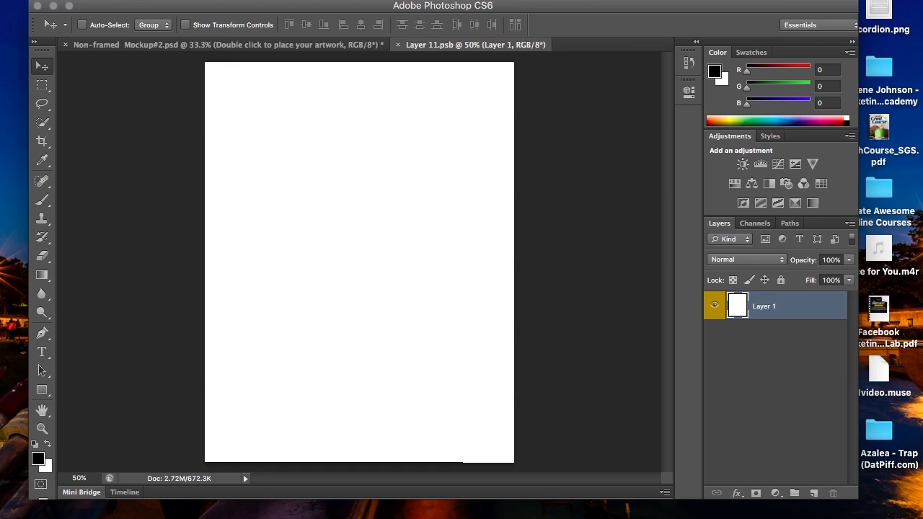
# Open the "Time For A Break" page image, Screenshot 2015-12-15 18.56.55.png, from the Screenshots folder
pyautogui.click(111, 1)
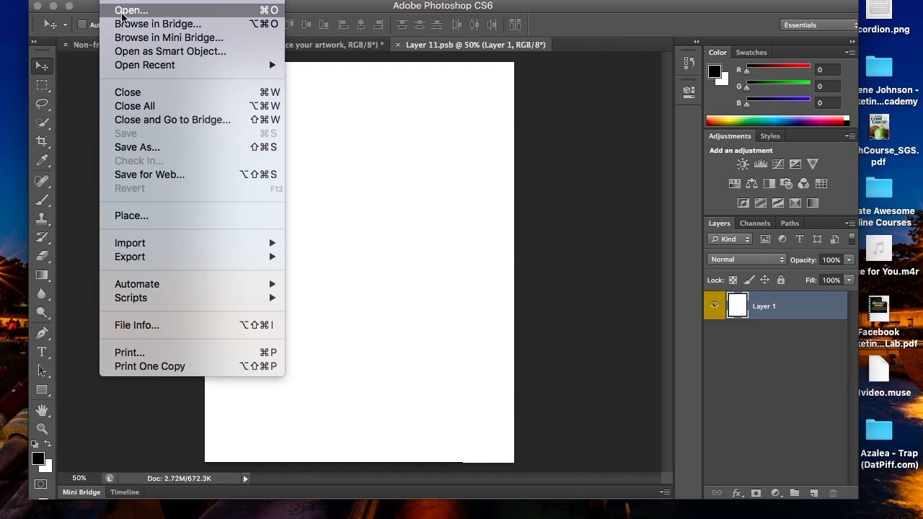
pyautogui.click(159, 11)
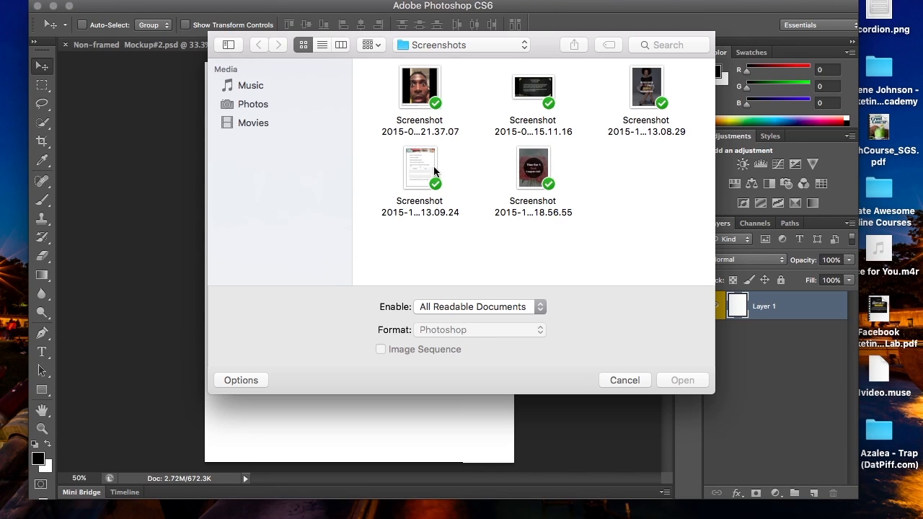
pyautogui.click(531, 176)
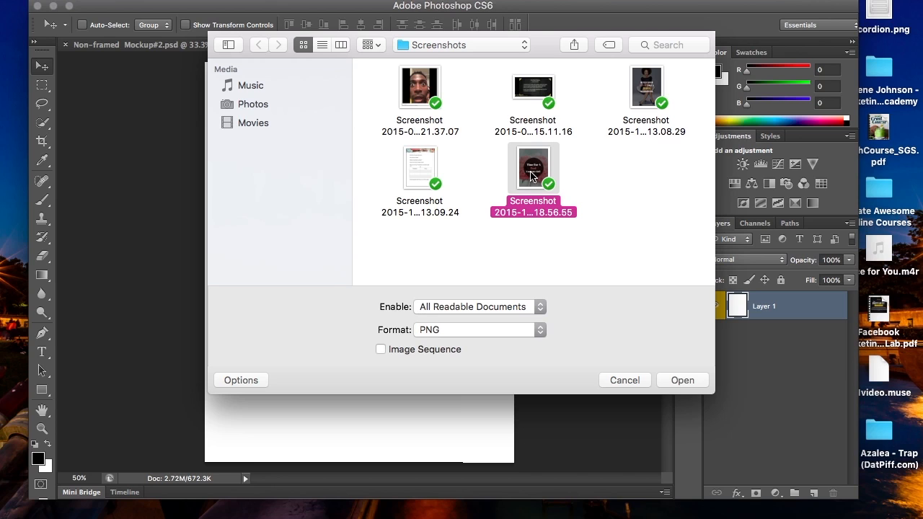
pyautogui.click(682, 381)
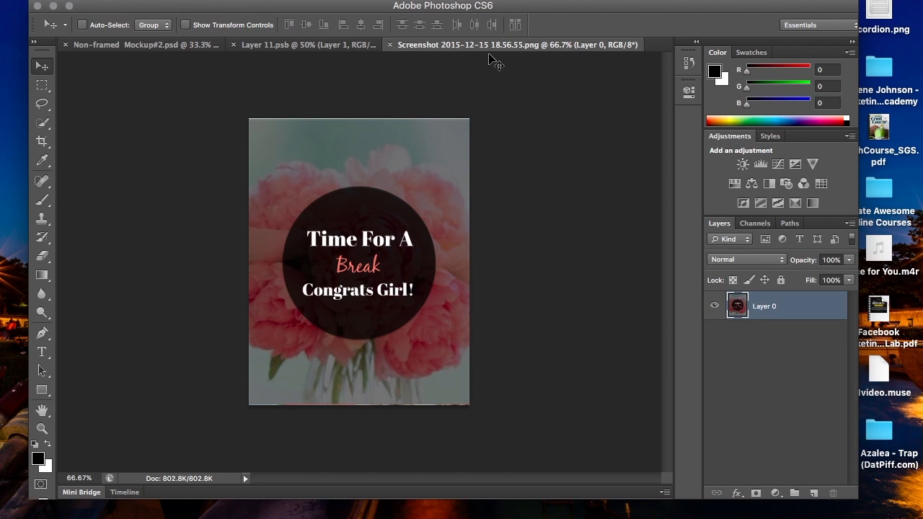
# Copy the "Time For A Break" image into the Layer 11.psb document, accepting the colour profile conversion
pyautogui.moveTo(495, 49); pyautogui.dragTo(656, 58)
pyautogui.moveTo(656, 139); pyautogui.dragTo(411, 177)
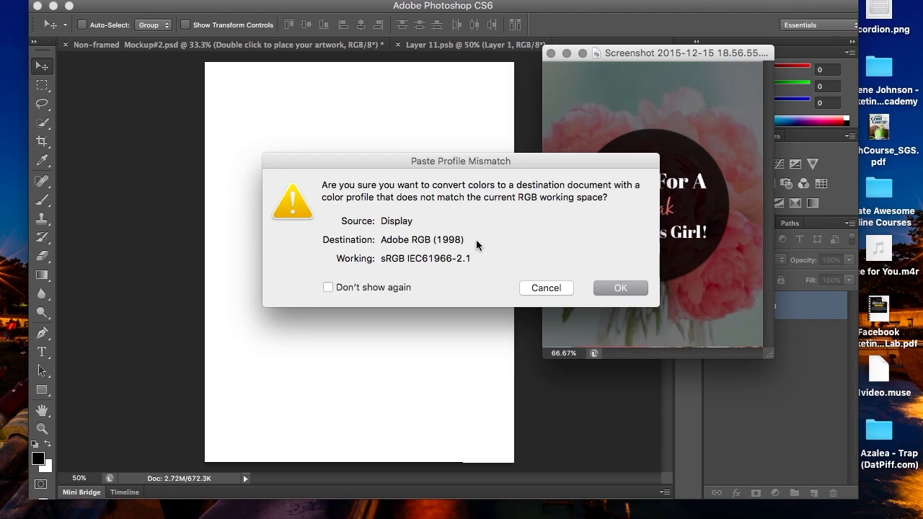
pyautogui.click(619, 288)
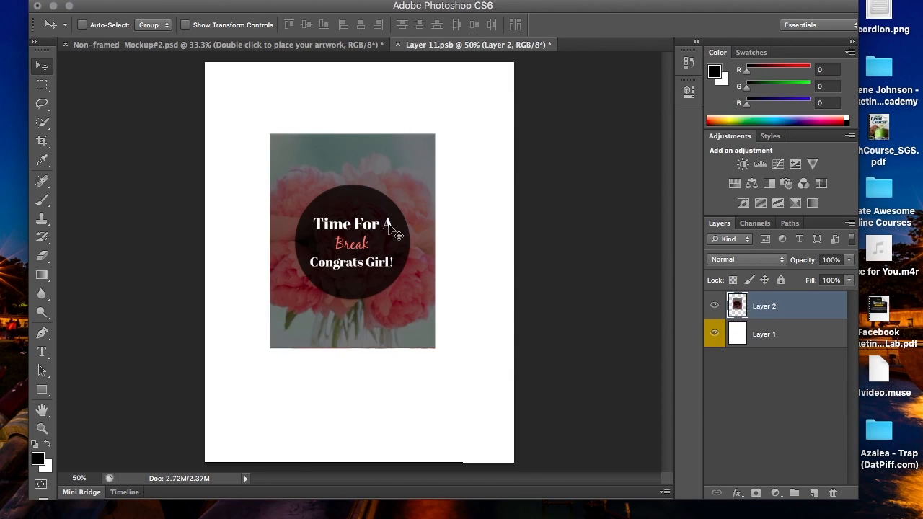
# Free Transform the "Time For A Break" page to fill the whole canvas, scaling it to about 186.93% width and 185.76% height
pyautogui.click(141, 1)
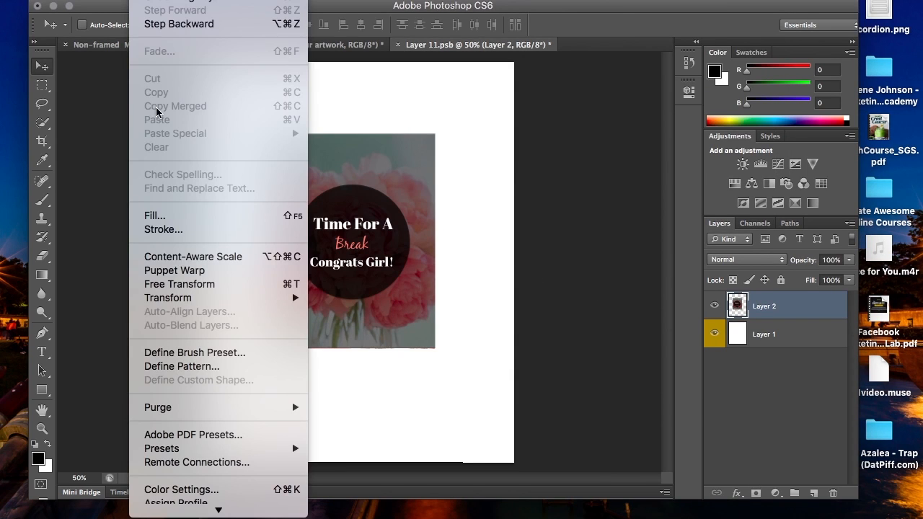
pyautogui.click(182, 289)
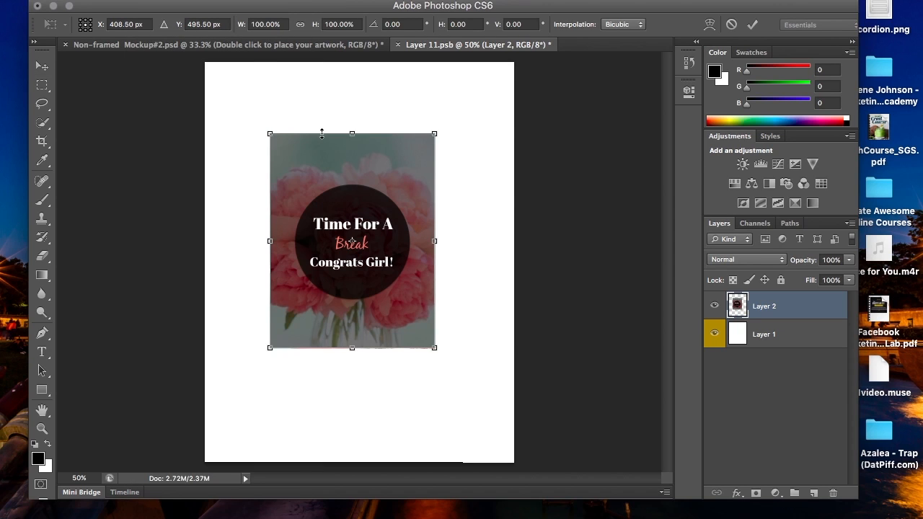
pyautogui.moveTo(268, 130); pyautogui.dragTo(213, 63)
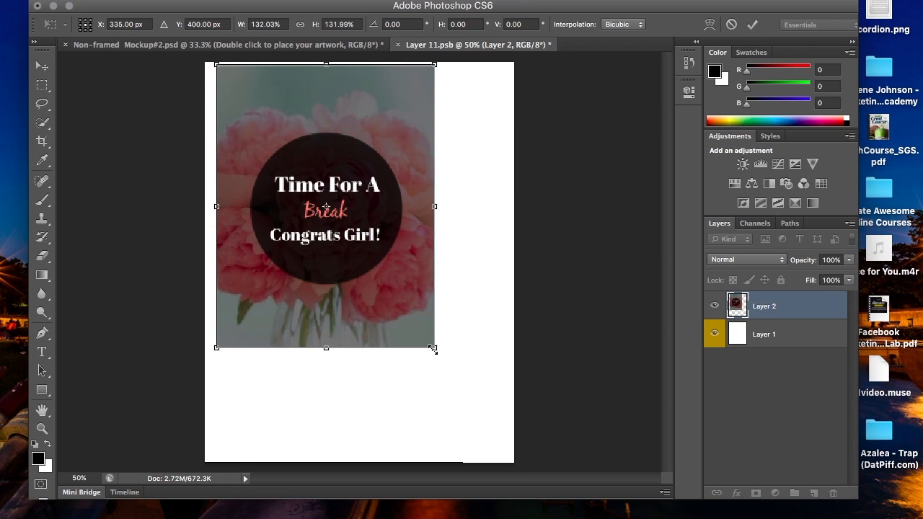
pyautogui.moveTo(465, 385); pyautogui.dragTo(529, 441)
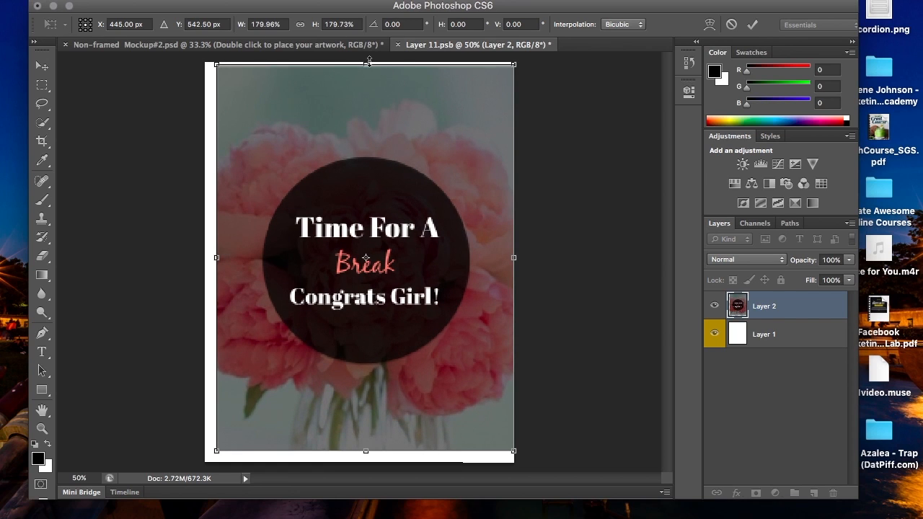
pyautogui.moveTo(368, 58); pyautogui.dragTo(368, 58)
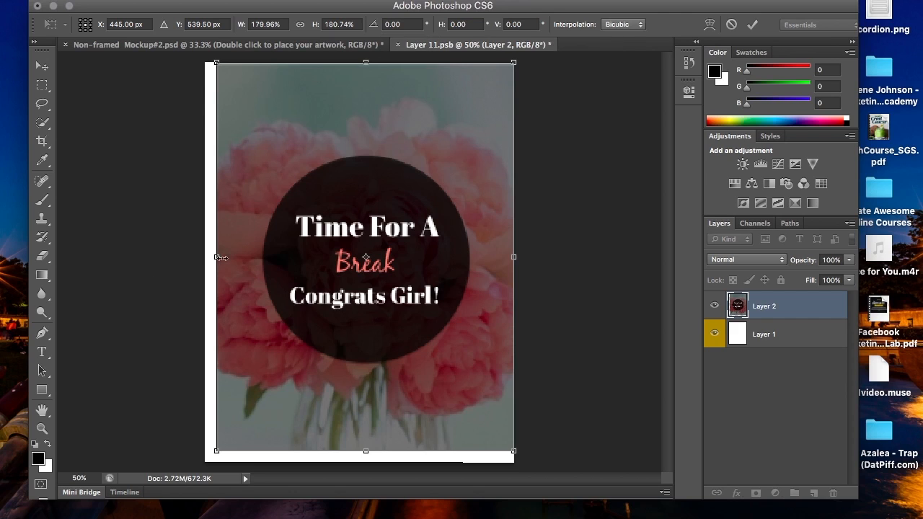
pyautogui.moveTo(216, 257); pyautogui.dragTo(206, 258)
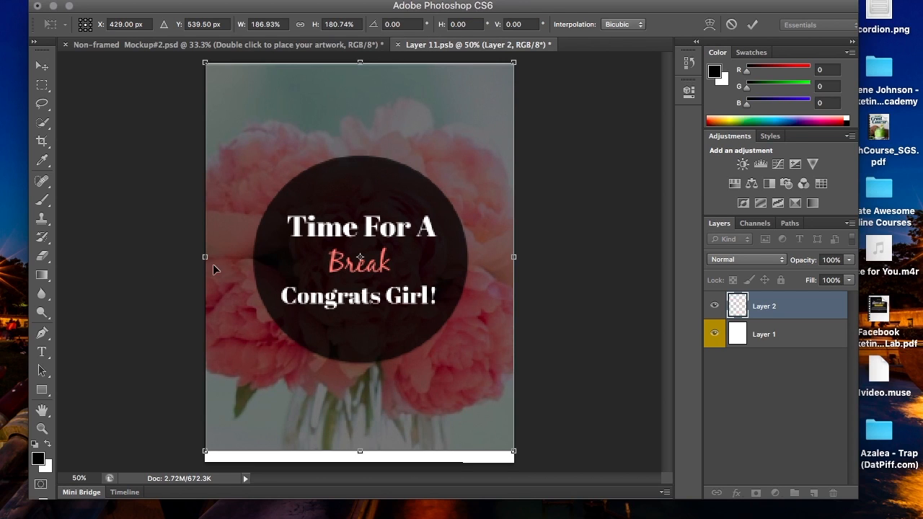
pyautogui.moveTo(360, 450); pyautogui.dragTo(360, 461)
pyautogui.press('Return')
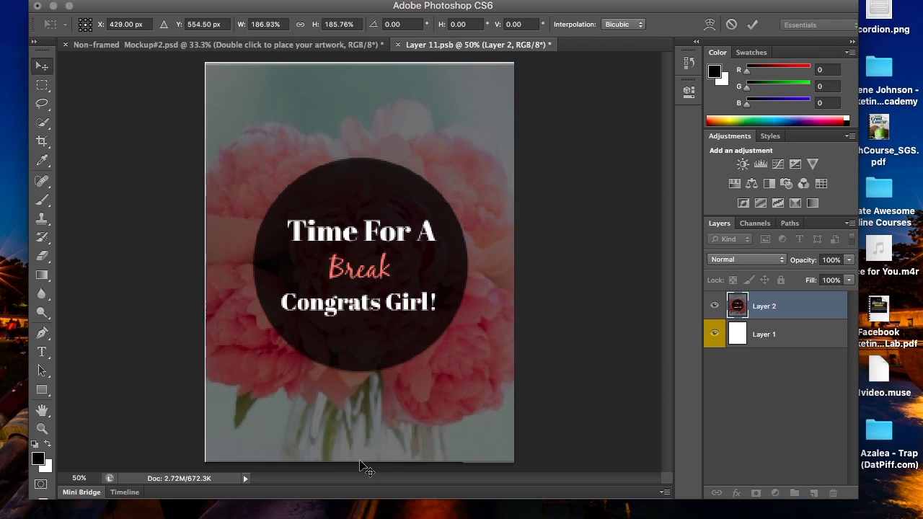
# Save and close the bottom card's smart object, and collapse the Bottom Card group in the Non-framed Mockup#2 document
pyautogui.click(110, 0)
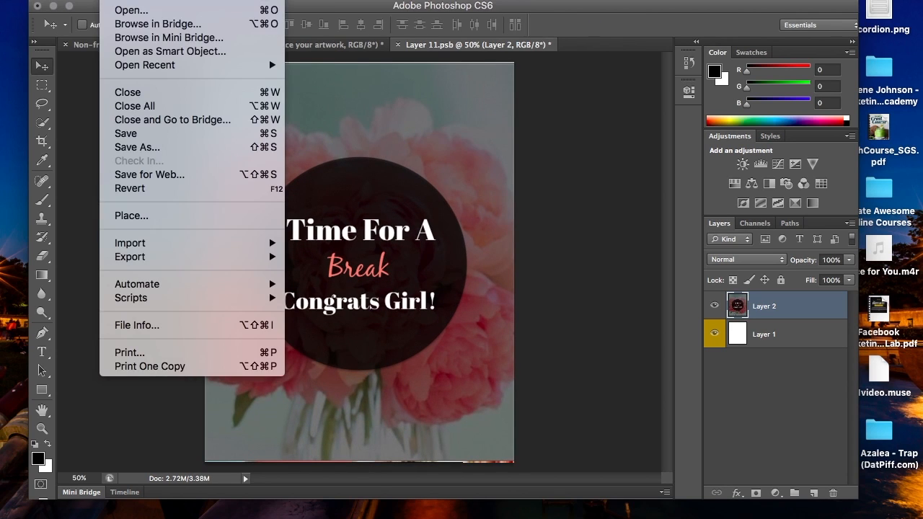
pyautogui.click(130, 139)
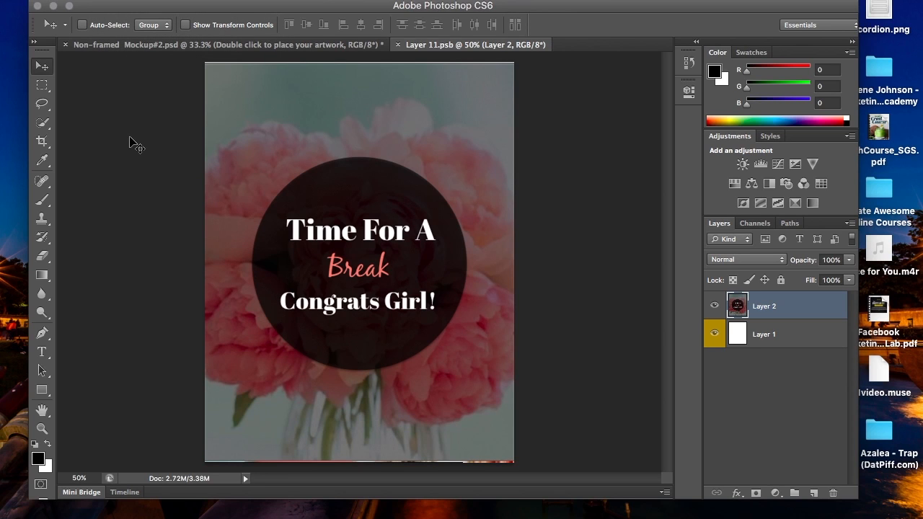
pyautogui.click(399, 45)
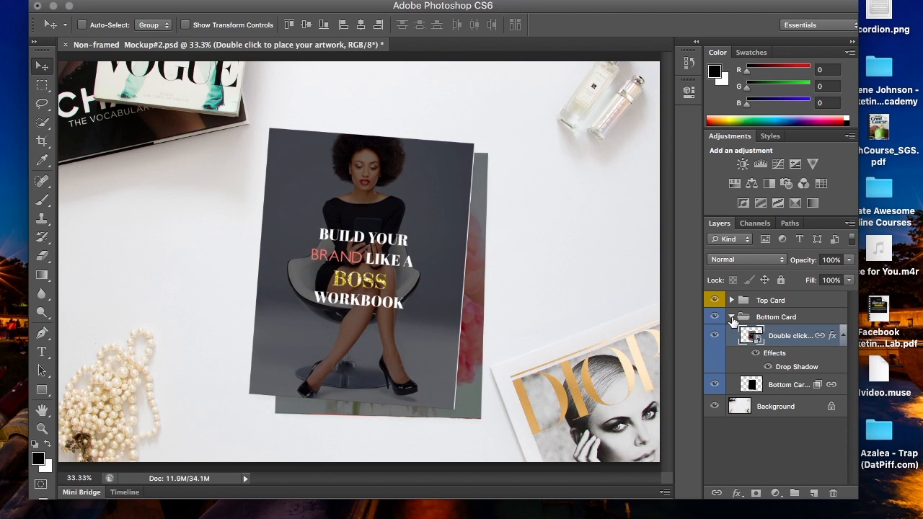
pyautogui.click(732, 317)
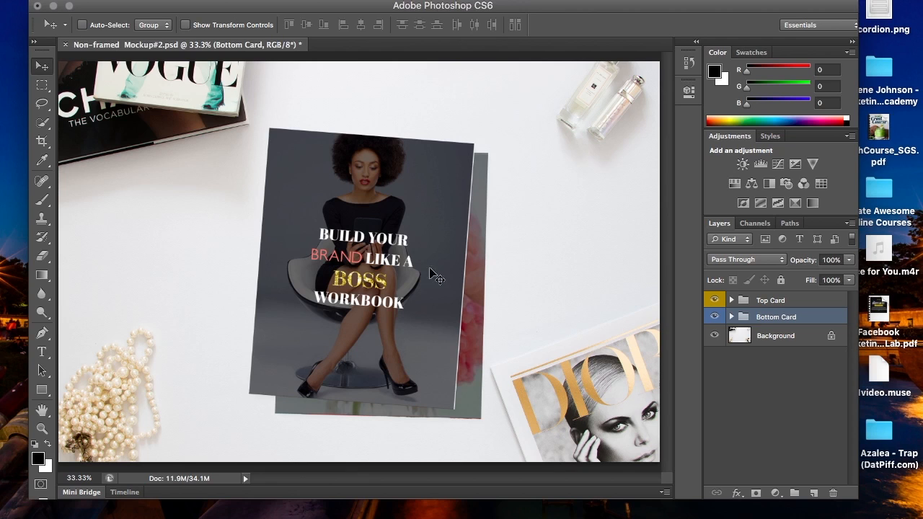
# Move the Top Card group to the left, and shift the Bottom Card group slightly down and left behind it
pyautogui.click(795, 303)
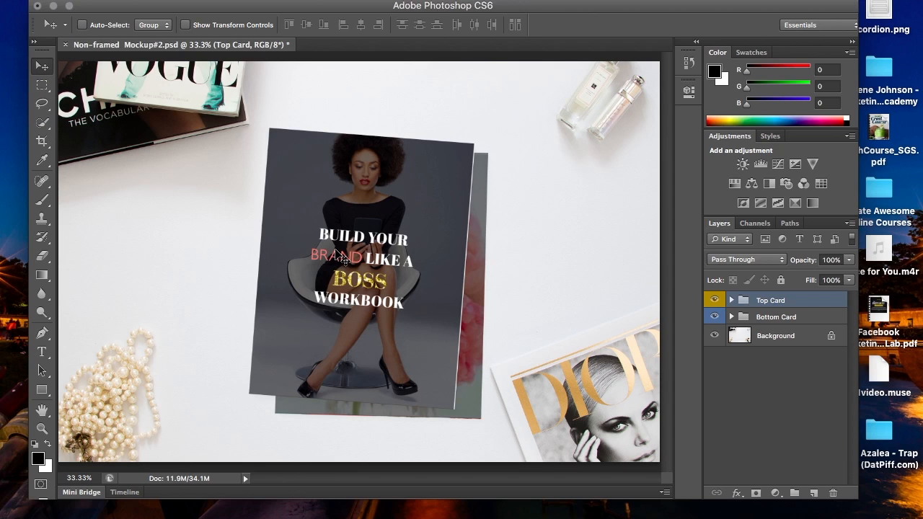
pyautogui.moveTo(342, 257); pyautogui.dragTo(311, 249)
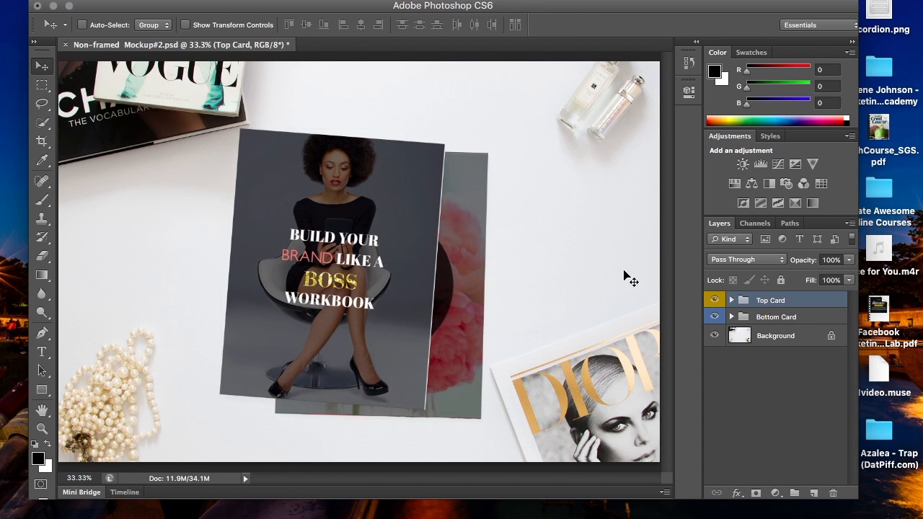
pyautogui.click(810, 324)
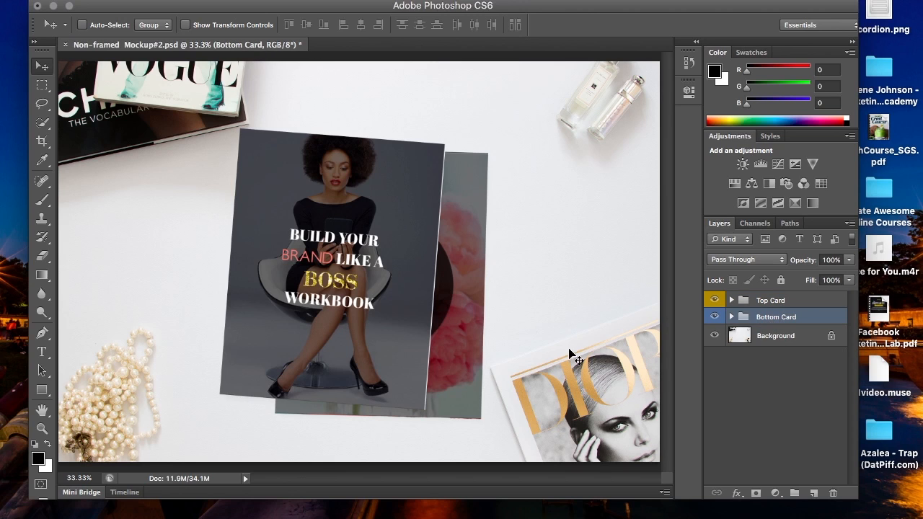
pyautogui.moveTo(477, 314)
pyautogui.mouseDown()
pyautogui.moveTo(477, 350)
pyautogui.moveTo(474, 329)
pyautogui.mouseUp()
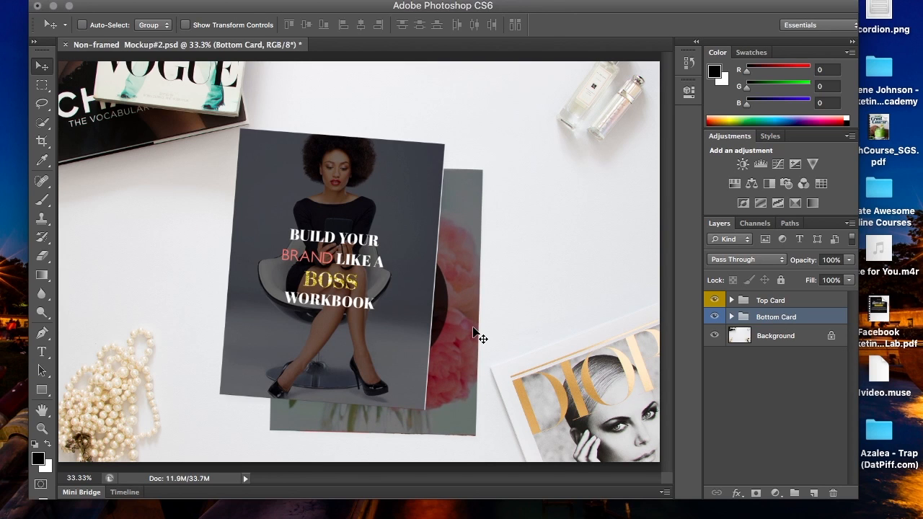
pyautogui.moveTo(472, 327); pyautogui.dragTo(461, 324)
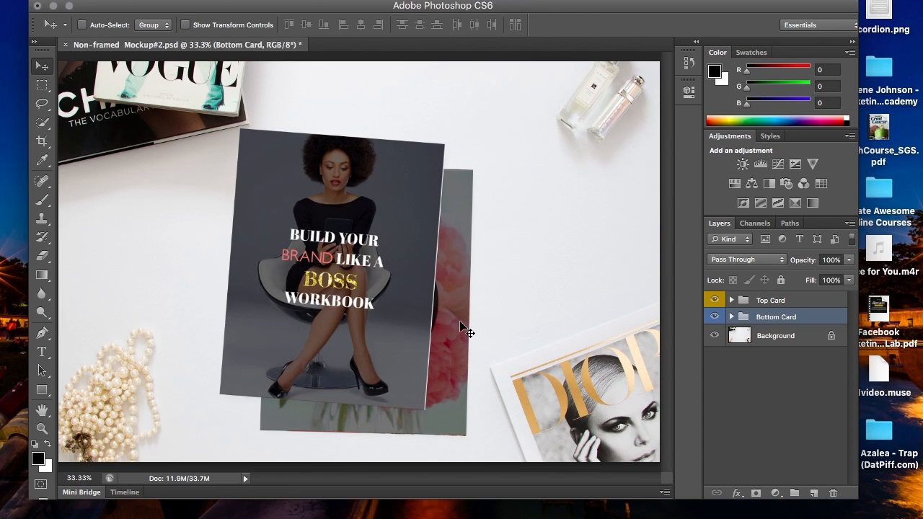
pyautogui.click(113, 0)
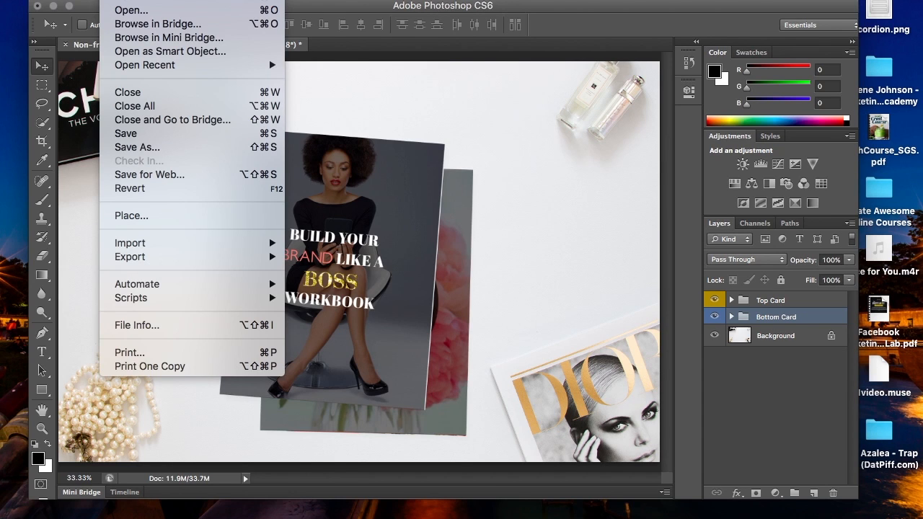
pyautogui.click(457, 226)
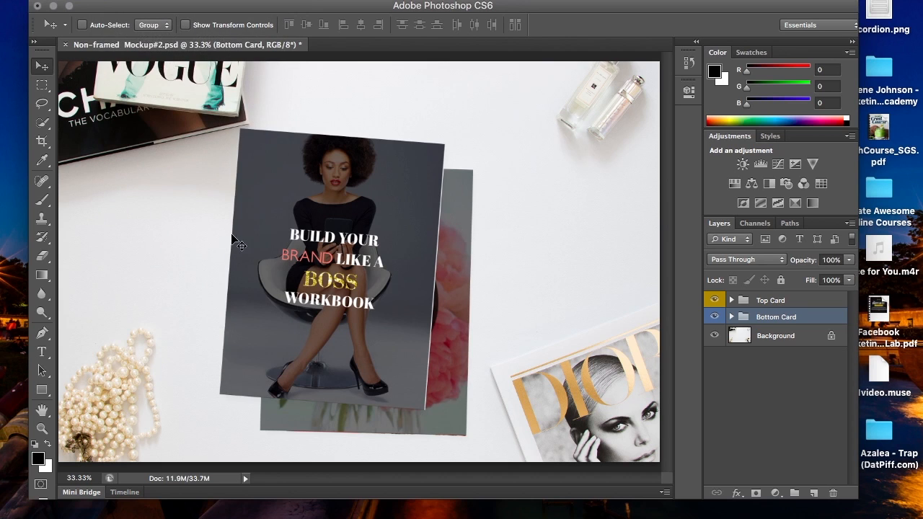
# Create a wide paragraph text box above the cards and set its font to Abril Fatface
pyautogui.click(41, 353)
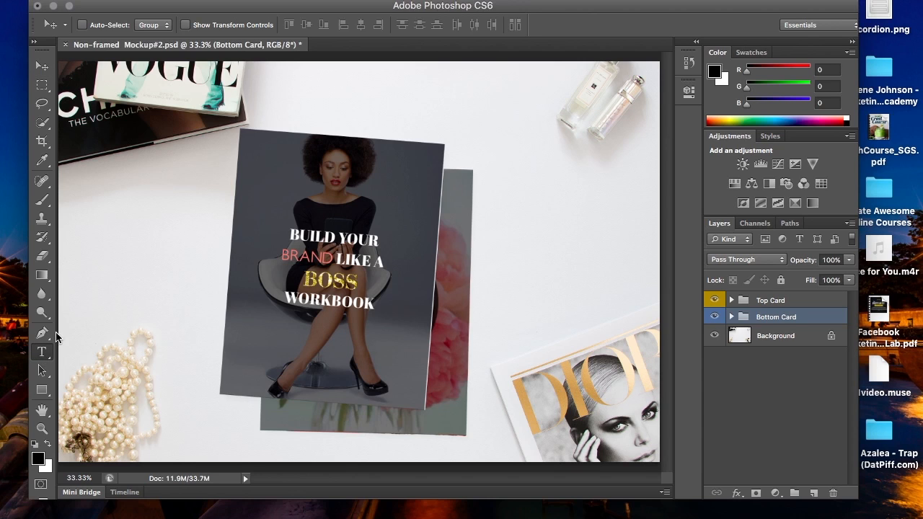
pyautogui.moveTo(262, 92); pyautogui.dragTo(546, 128)
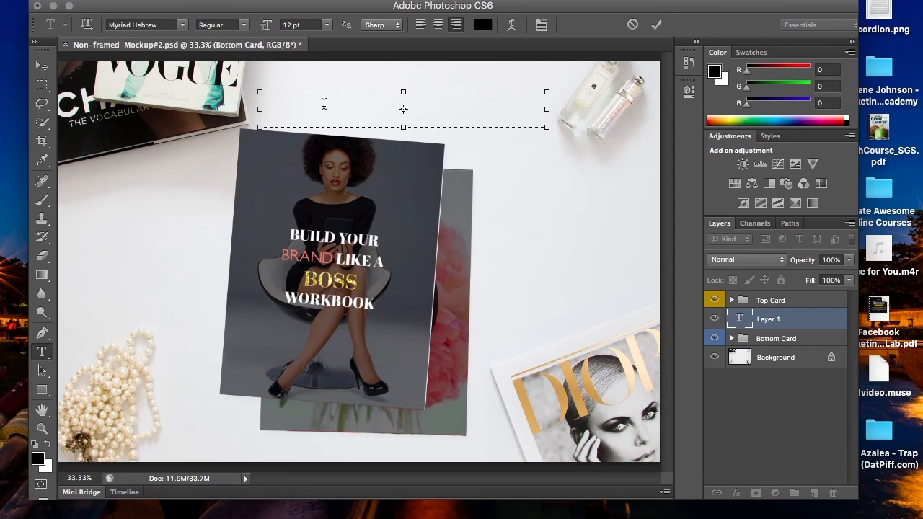
pyautogui.click(182, 25)
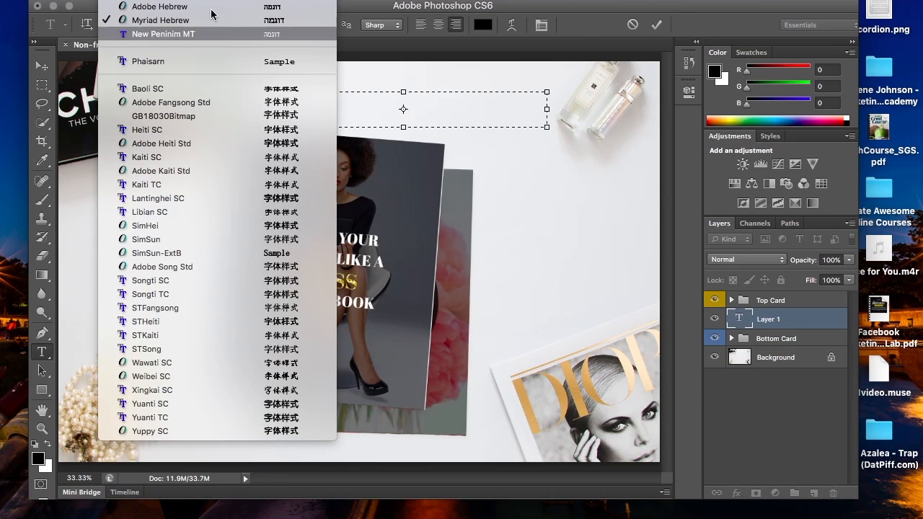
pyautogui.moveTo(213, 2)
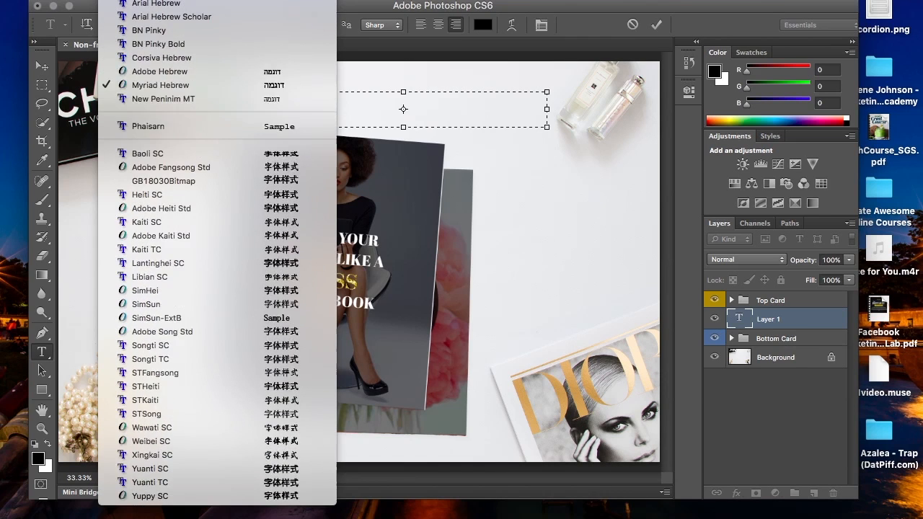
pyautogui.scroll(15, 219, 69)
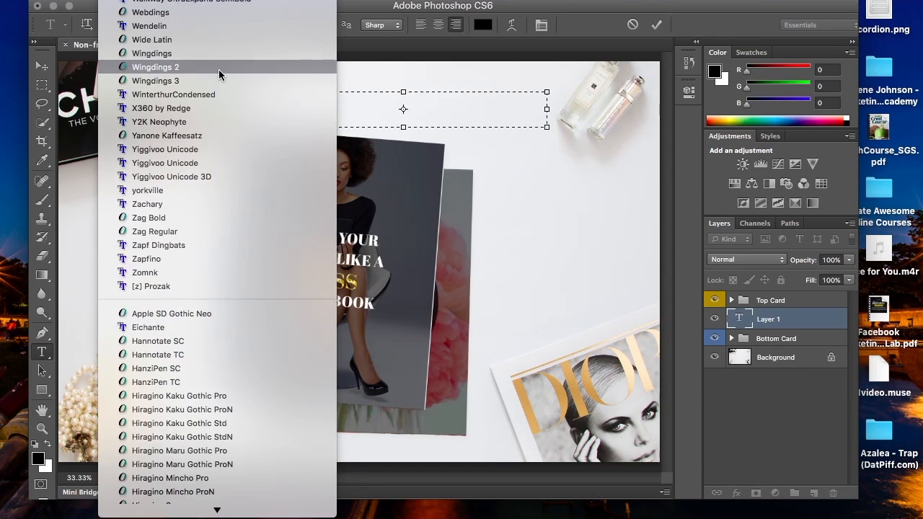
pyautogui.scroll(20, 219, 69)
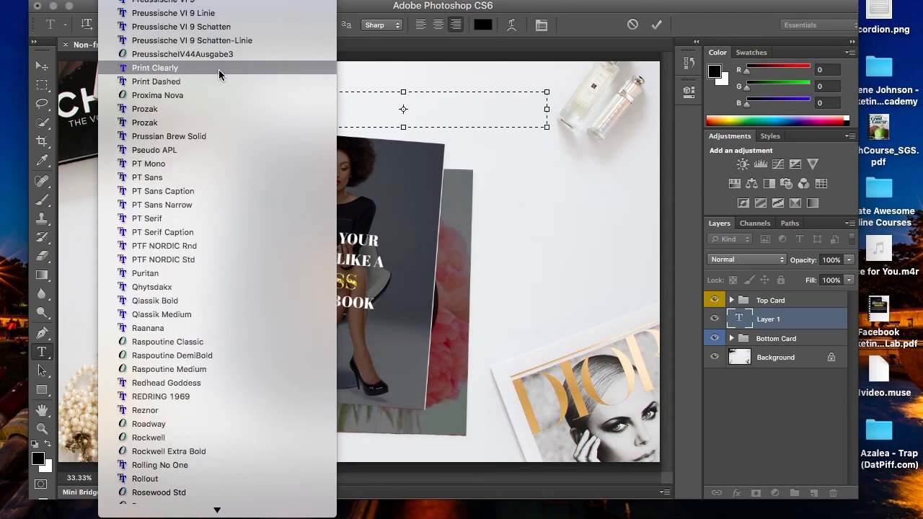
pyautogui.scroll(8, 219, 69)
pyautogui.scroll(12, 219, 69)
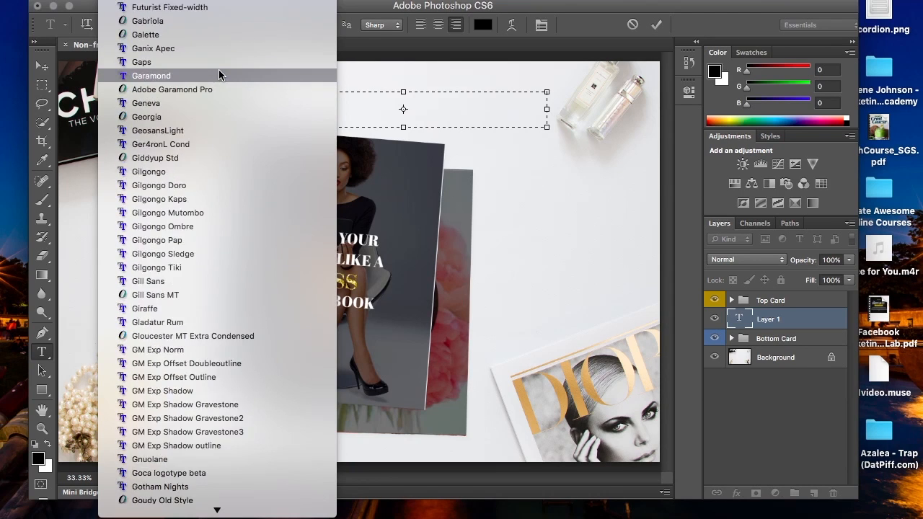
pyautogui.scroll(15, 218, 69)
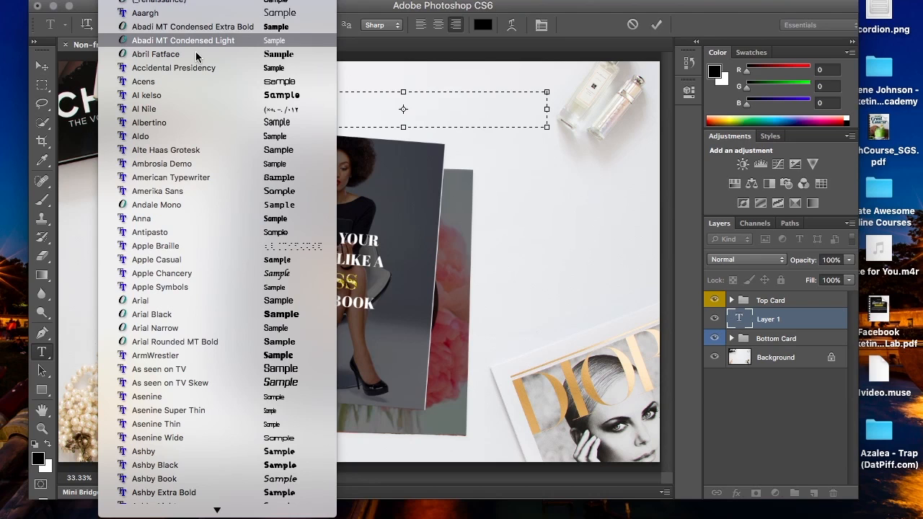
pyautogui.click(215, 54)
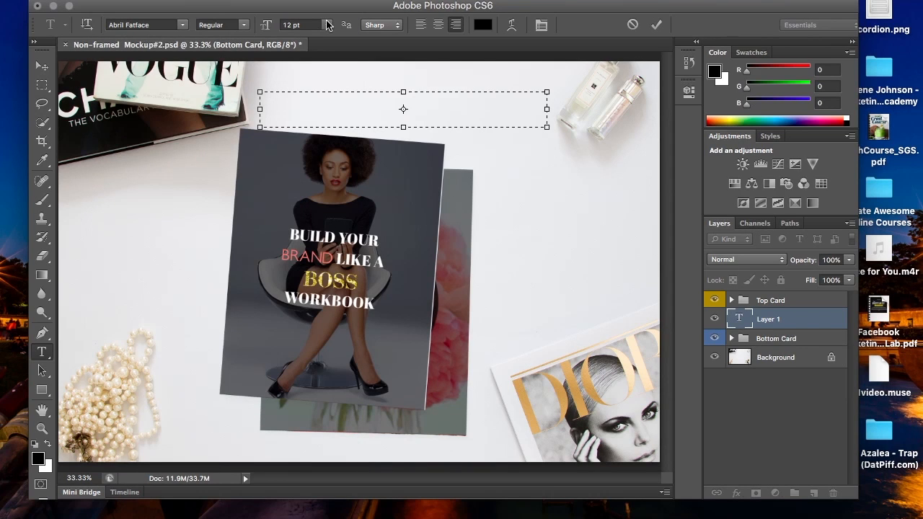
# Set the font size to 24 pt and enter the headline "GRAB YOUR COPY TODAY" in the text box
pyautogui.click(328, 25)
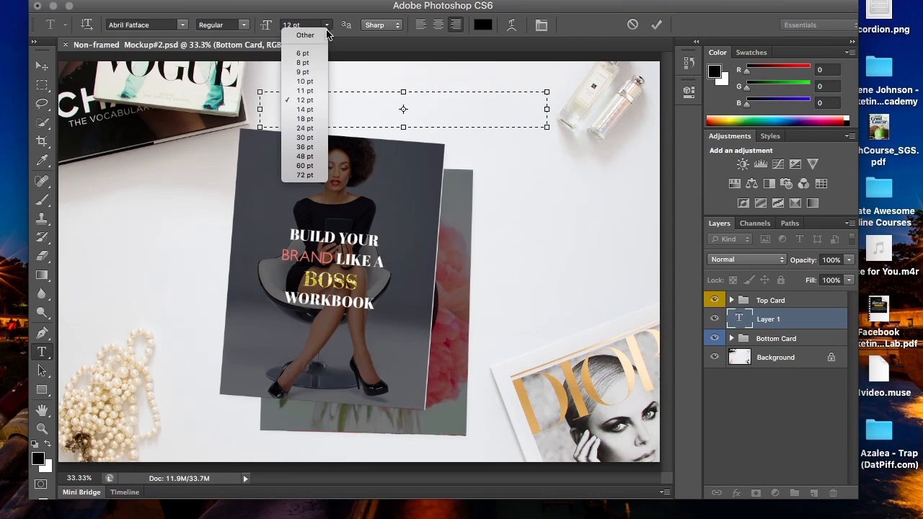
pyautogui.click(308, 128)
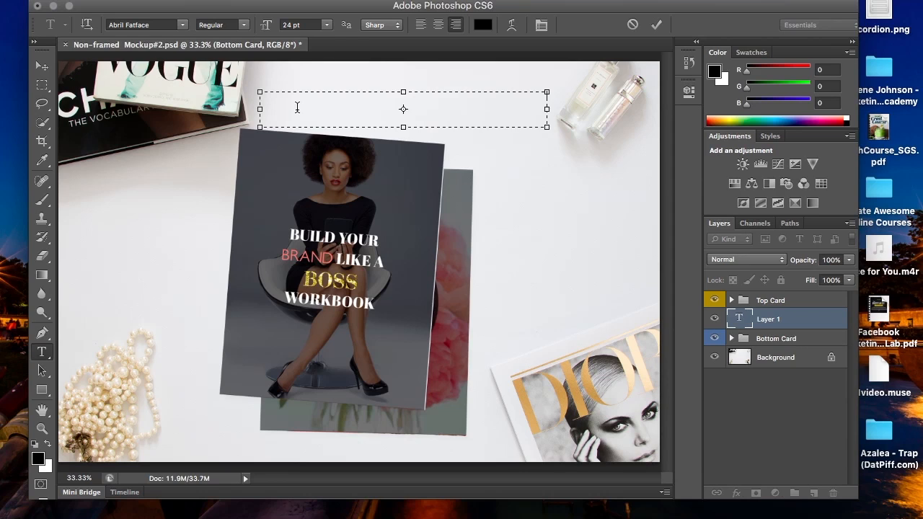
pyautogui.write('GROW')
pyautogui.write(' YOU')
pyautogui.write('R ')
pyautogui.write('COPY T')
pyautogui.write('ODAY')
# Centre-align the whole "GRAB YOUR COPY TODAY" headline and enlarge it to 72 pt
pyautogui.moveTo(477, 96); pyautogui.dragTo(478, 96)
pyautogui.click(437, 25)
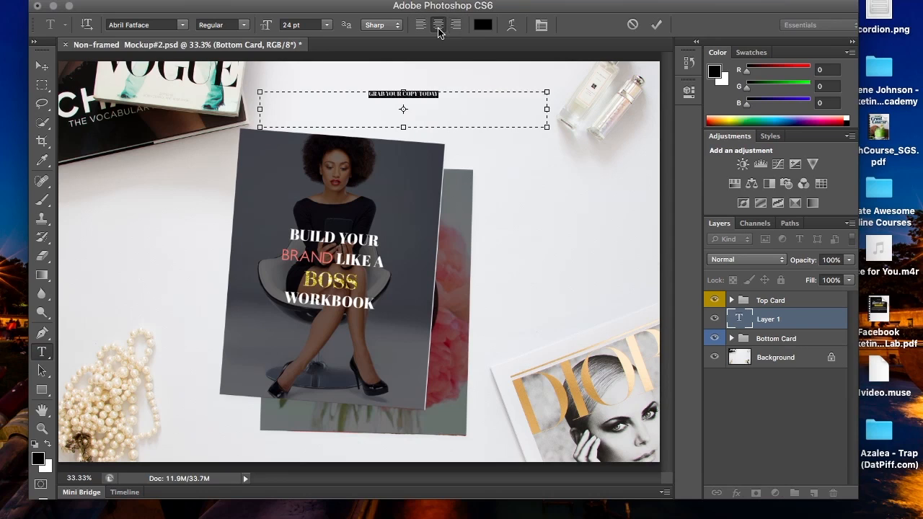
pyautogui.click(326, 25)
pyautogui.click(307, 176)
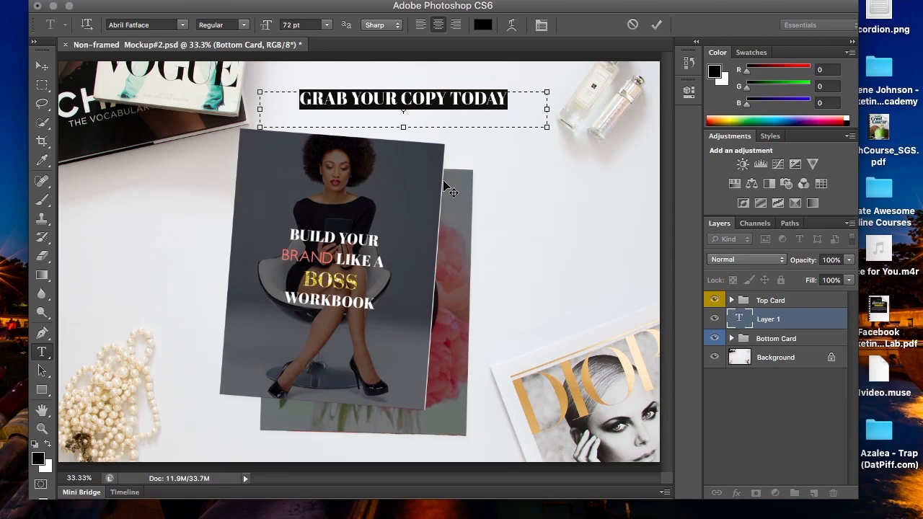
pyautogui.click(517, 105)
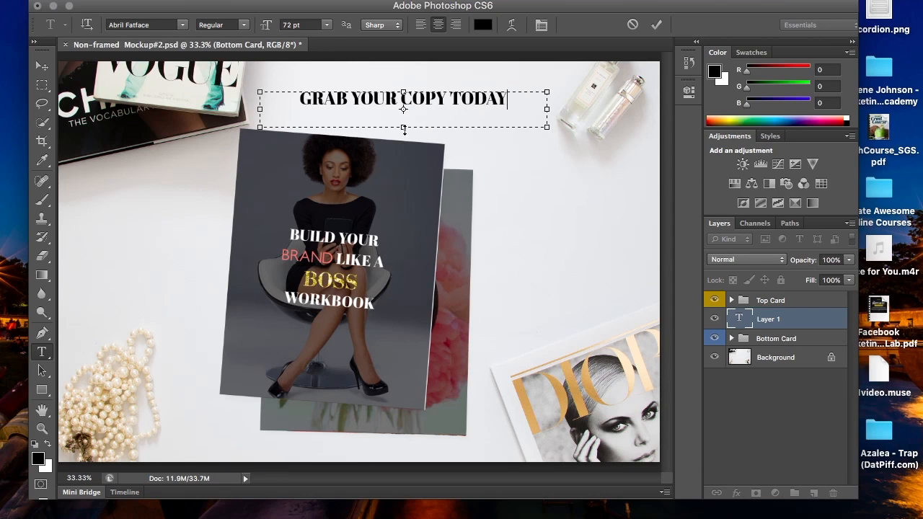
# Reduce the headline text box's height and rotate it slightly clockwise to follow the top card's tilt
pyautogui.moveTo(404, 126); pyautogui.dragTo(403, 114)
pyautogui.moveTo(536, 86); pyautogui.dragTo(537, 90)
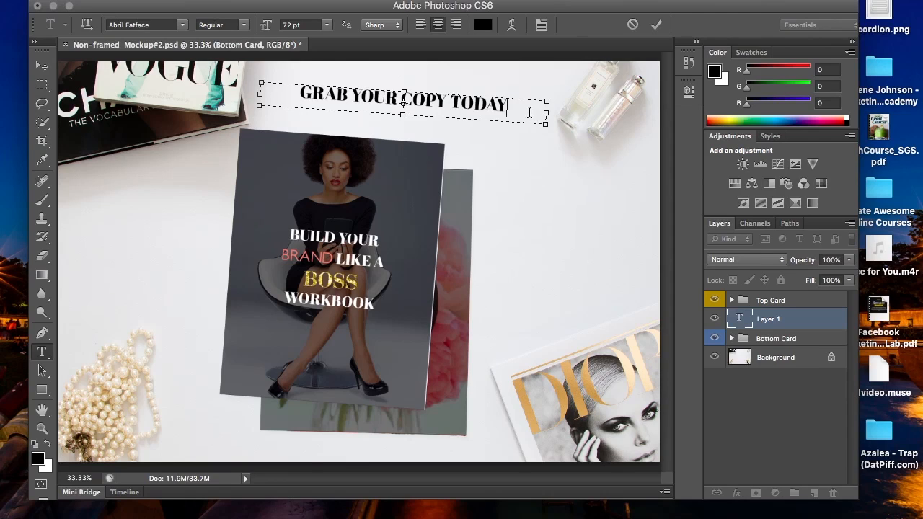
# Commit the "GRAB YOUR COPY TODAY" headline text above the cards
pyautogui.hotkey('ctrl', 'Return')
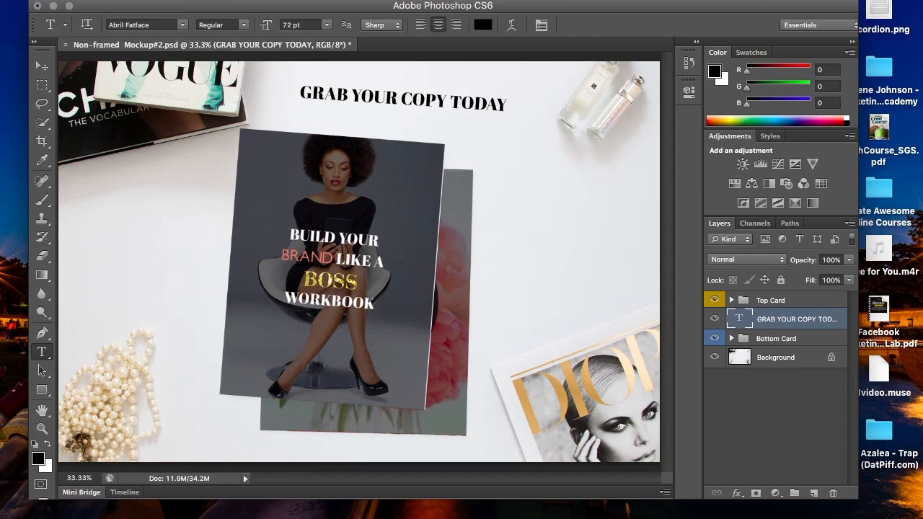
pyautogui.click(114, 0)
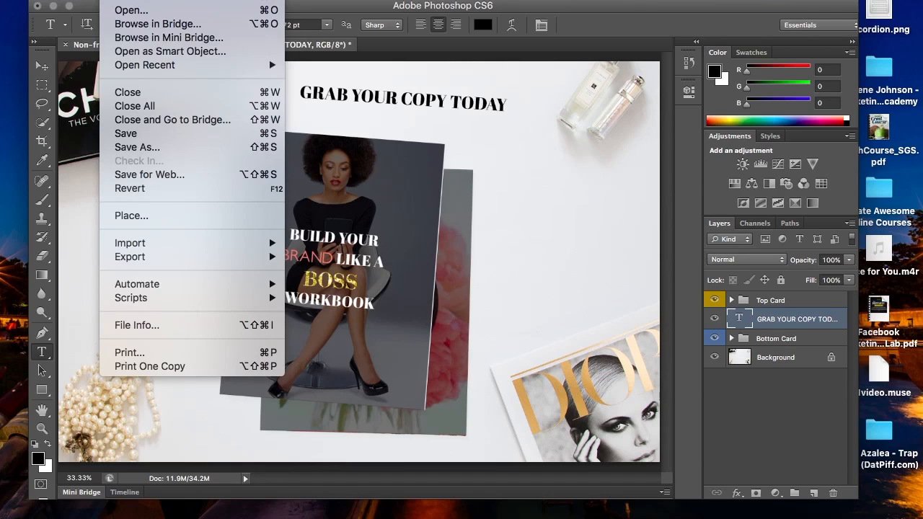
pyautogui.click(173, 147)
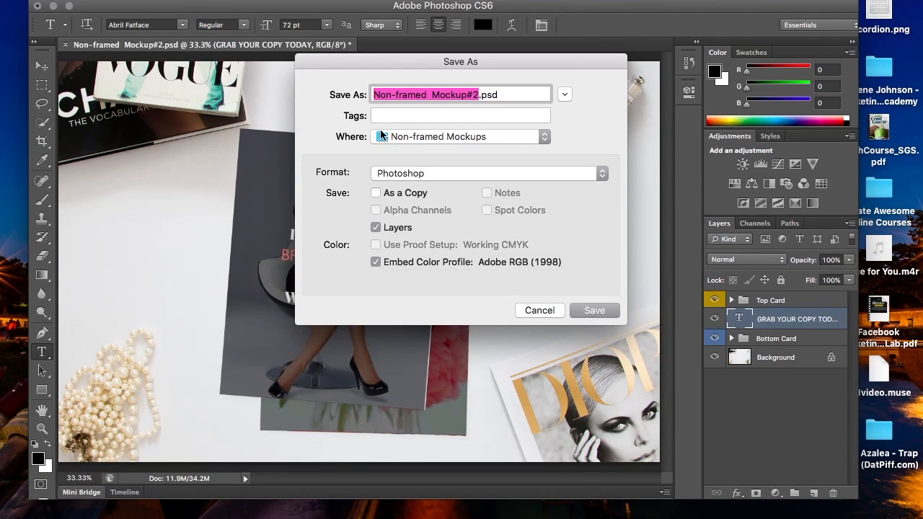
pyautogui.write('s')
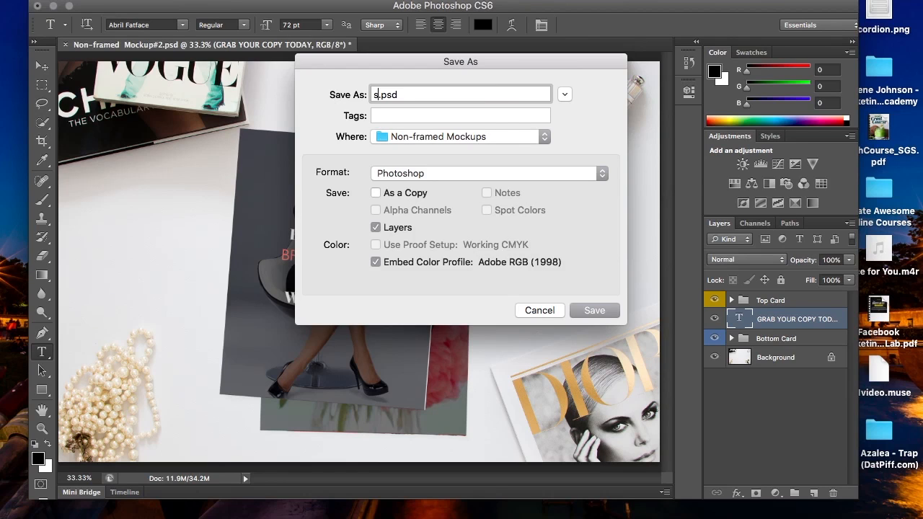
pyautogui.write('tock photo tutorial')
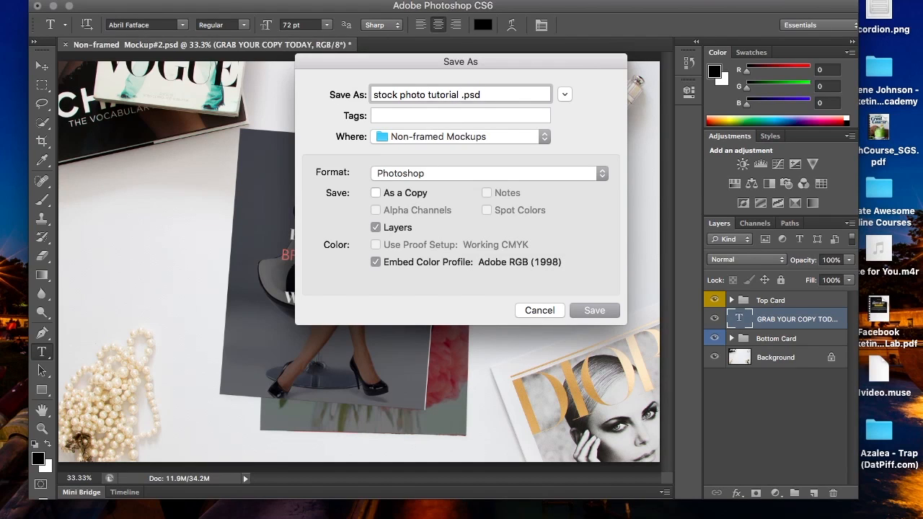
pyautogui.click(447, 174)
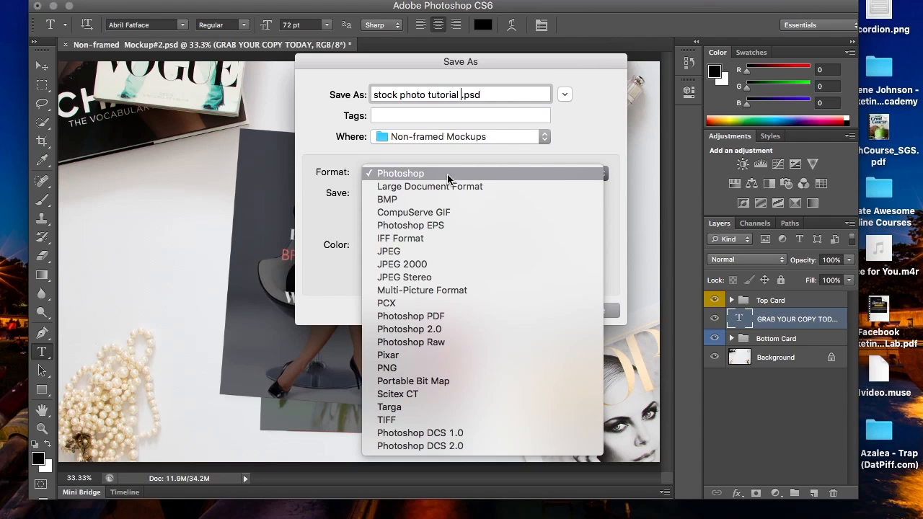
pyautogui.click(445, 251)
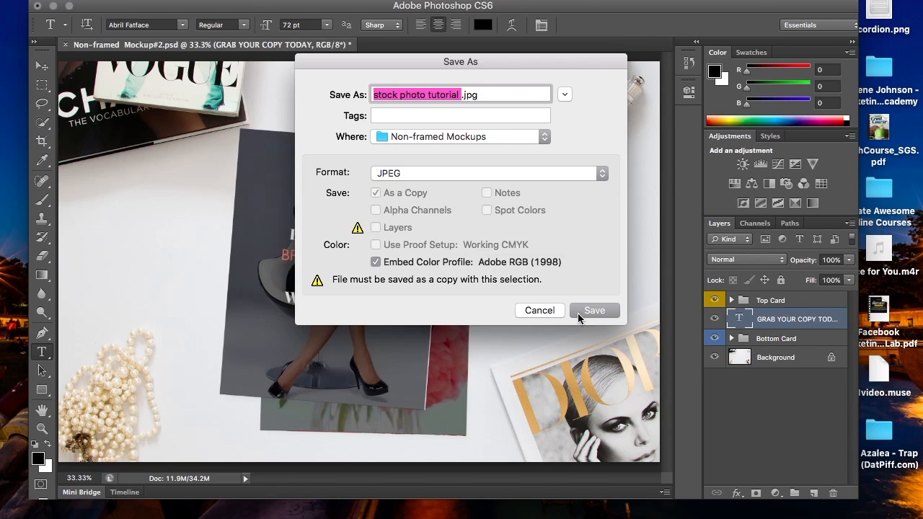
pyautogui.click(540, 310)
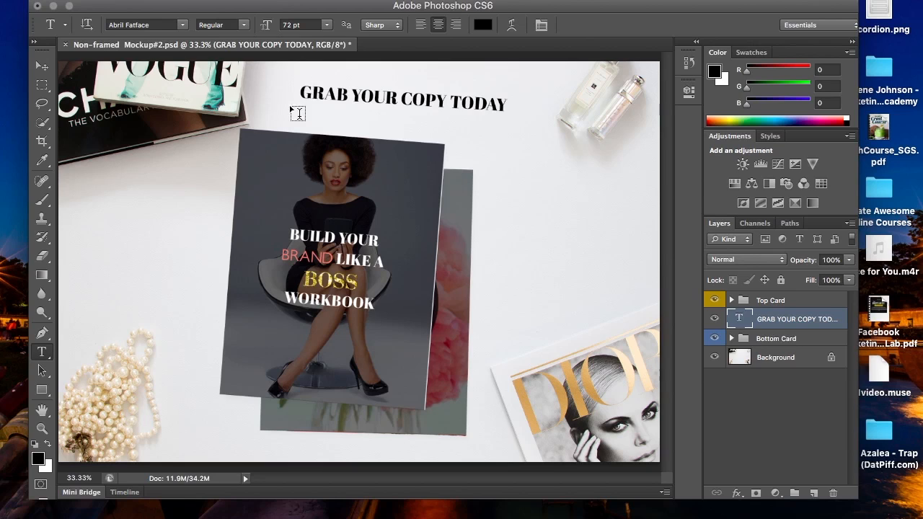
# Hide the headline and Background layers and crop the canvas closely around the two cards
pyautogui.click(715, 320)
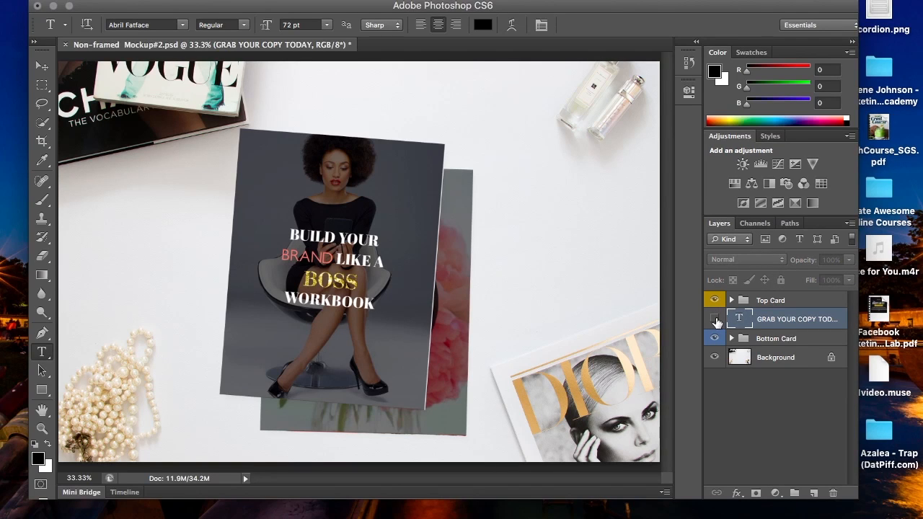
pyautogui.click(715, 358)
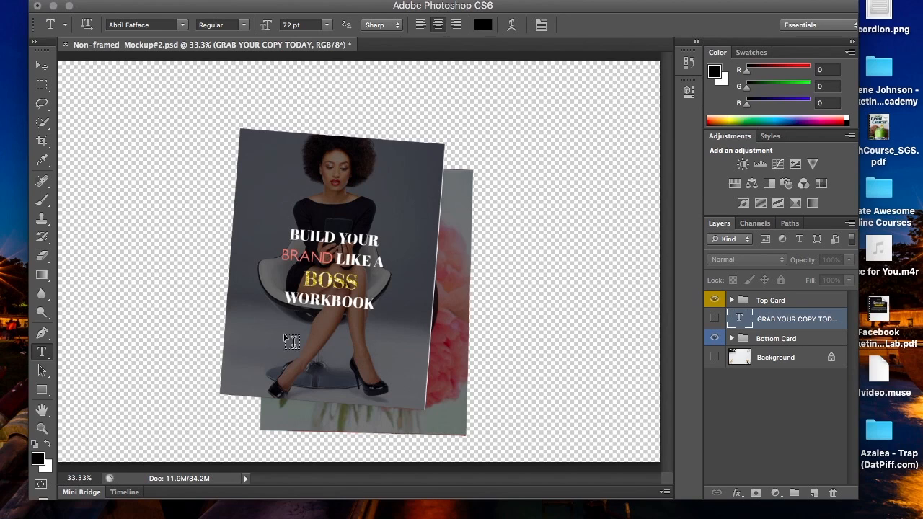
pyautogui.click(43, 142)
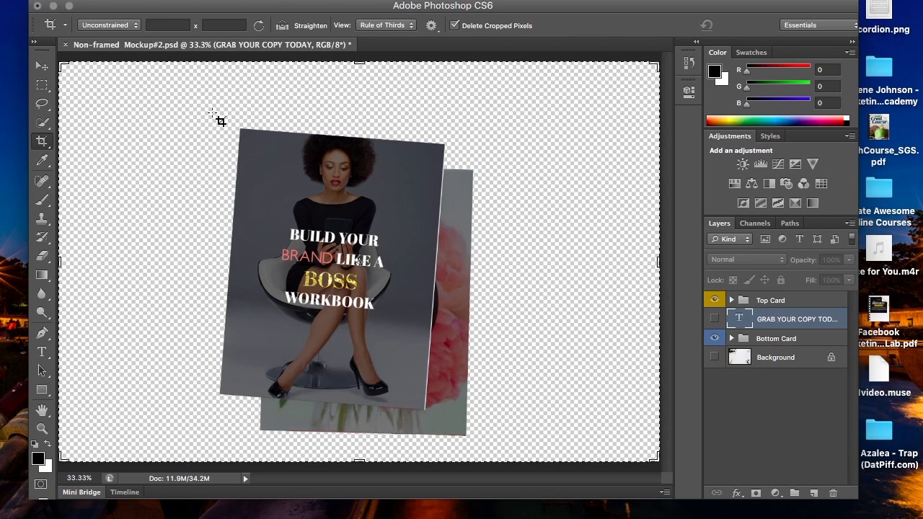
pyautogui.moveTo(206, 114); pyautogui.dragTo(487, 447)
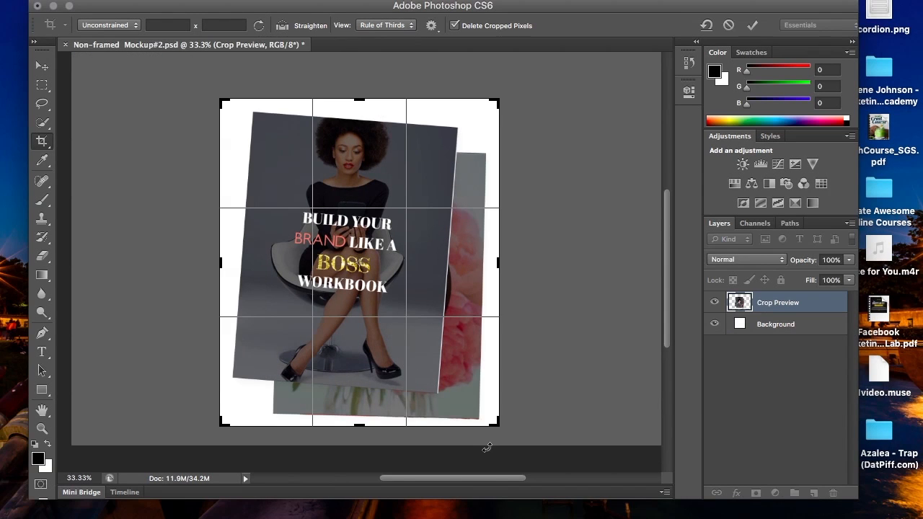
pyautogui.press('Return')
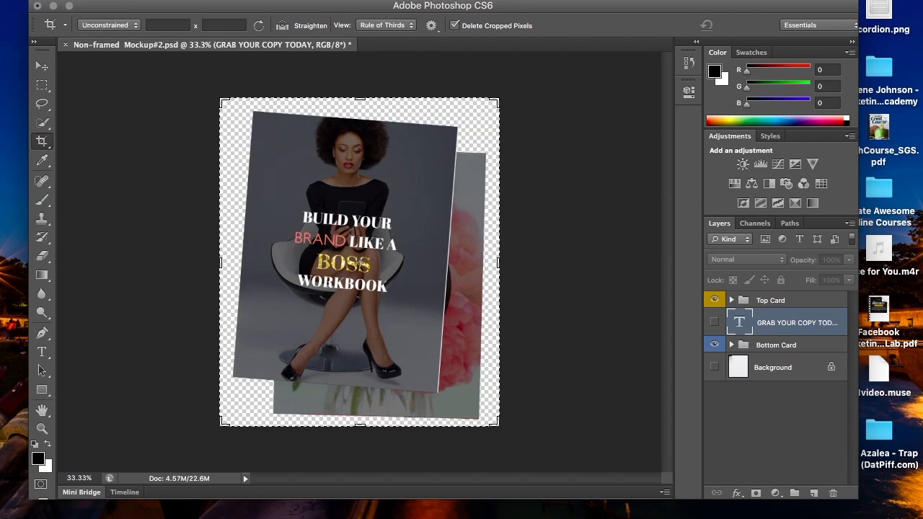
# Save a PNG copy named "stock photo tutorial" in the Non-framed Mockups folder, with Smallest / Slow compression and no interlacing
pyautogui.click(111, 1)
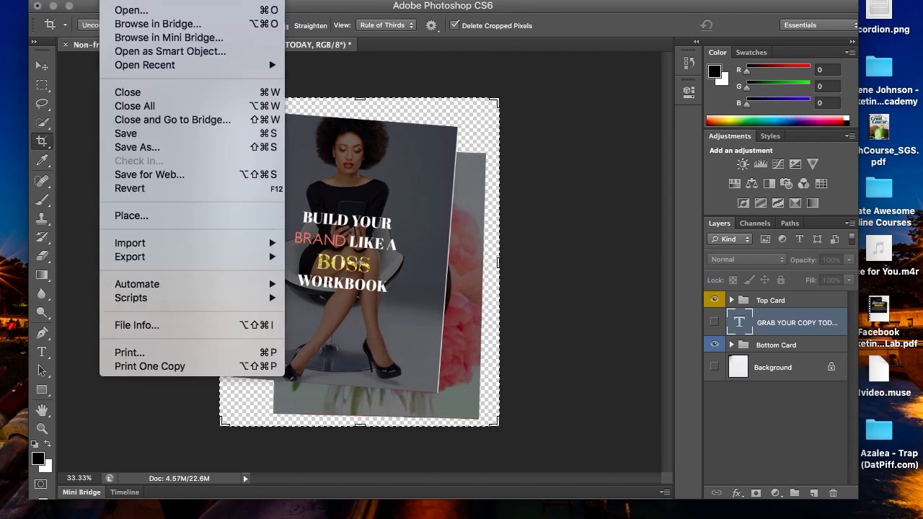
pyautogui.click(155, 149)
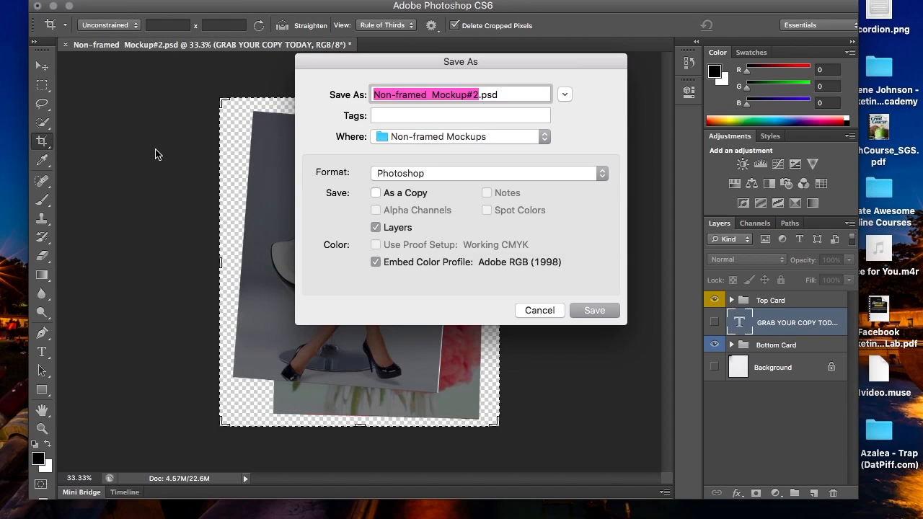
pyautogui.write('stock')
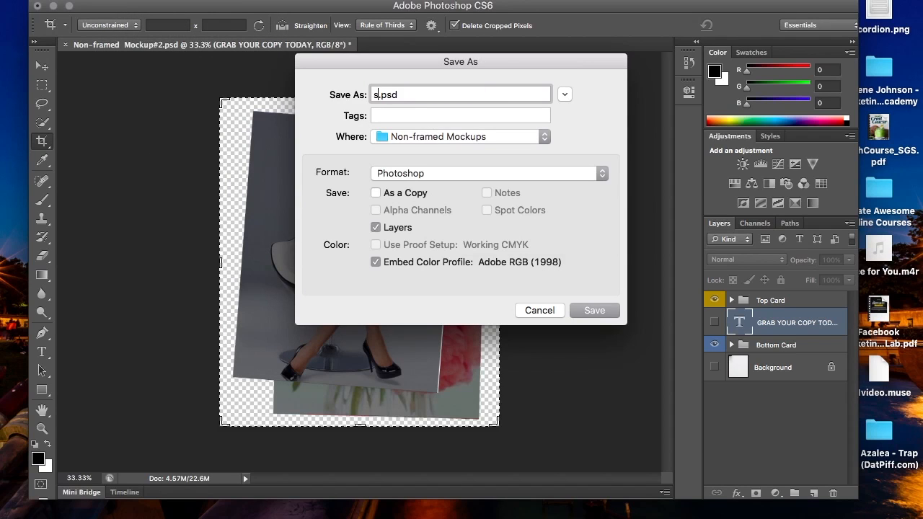
pyautogui.write(' photo tutorial')
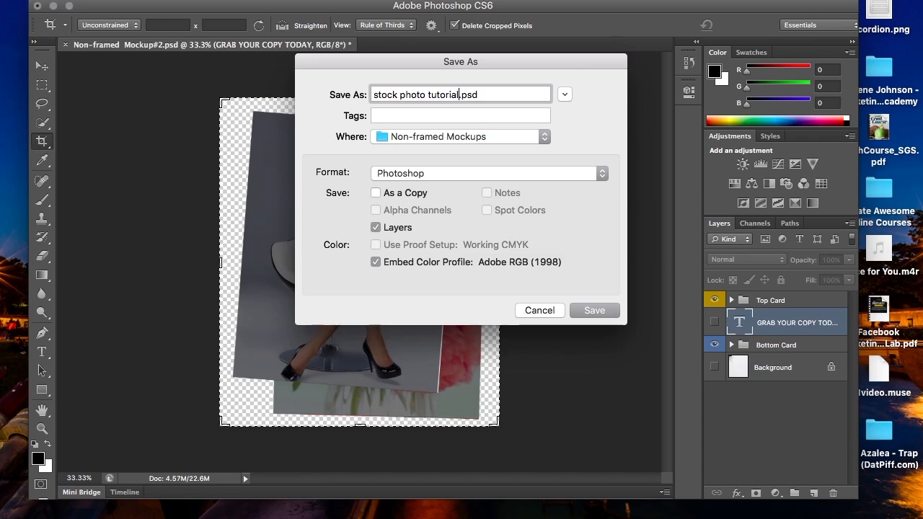
pyautogui.click(455, 177)
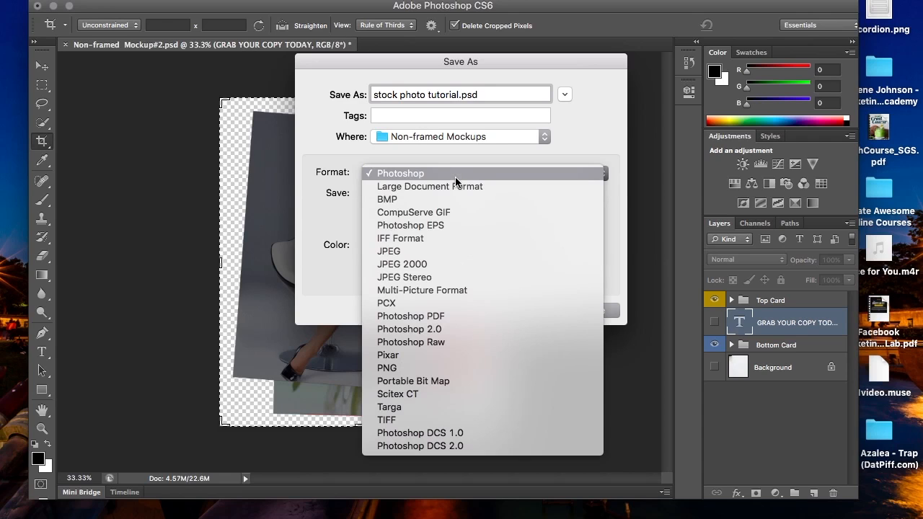
pyautogui.click(463, 365)
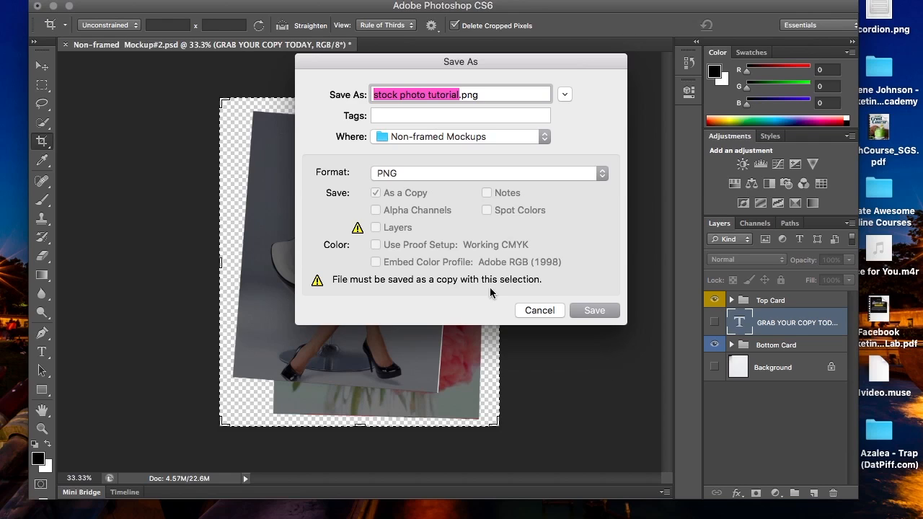
pyautogui.click(597, 313)
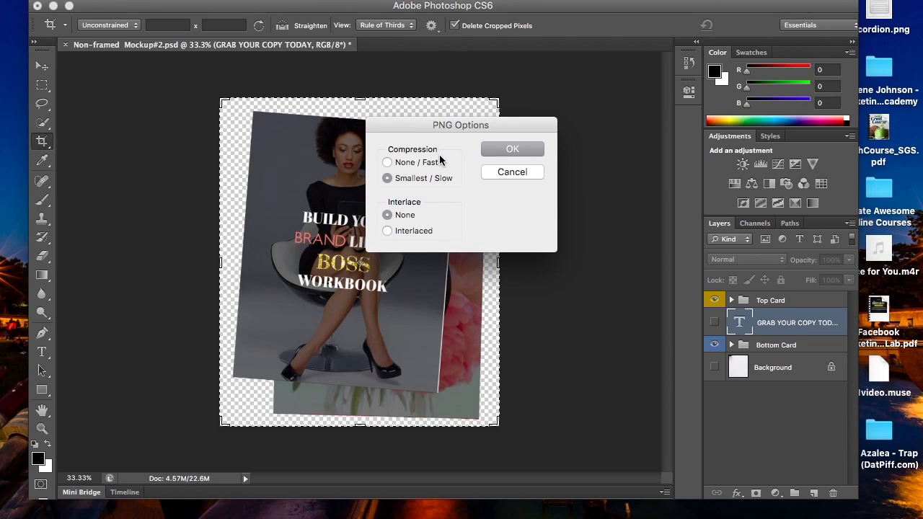
pyautogui.click(495, 148)
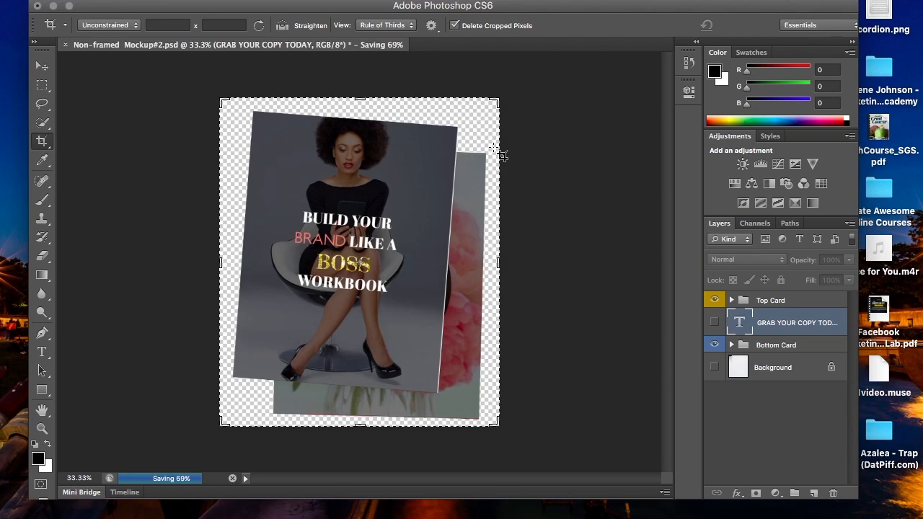